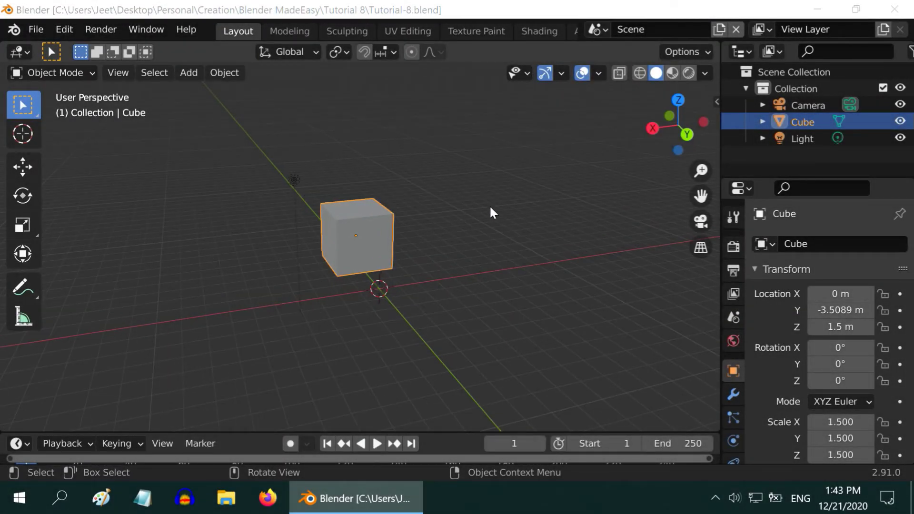
Look through the scene camera, return to the perspective view, and select the light.
{"action": "left_click", "coordinate": [707, 226]}
{"action": "scroll", "coordinate": [469, 296], "scroll_direction": "up", "scroll_amount": 3}
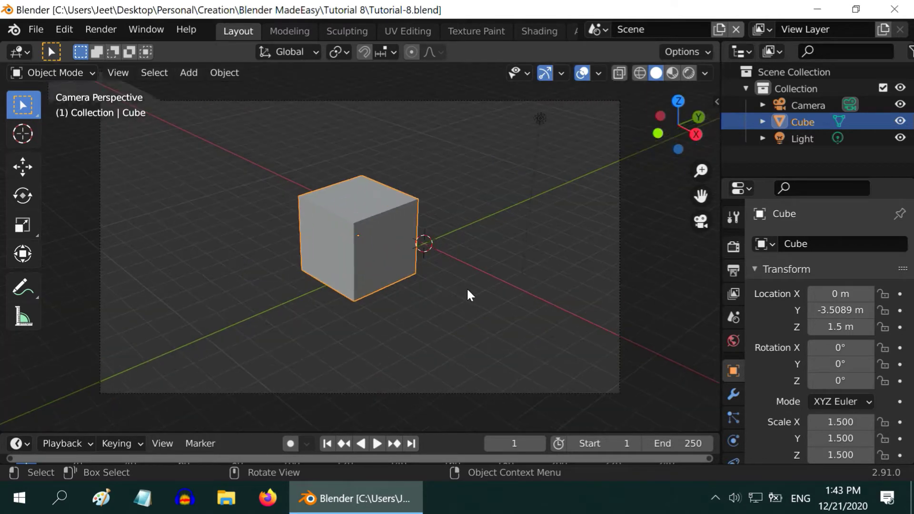
{"action": "scroll", "coordinate": [469, 296], "scroll_direction": "down", "scroll_amount": 2}
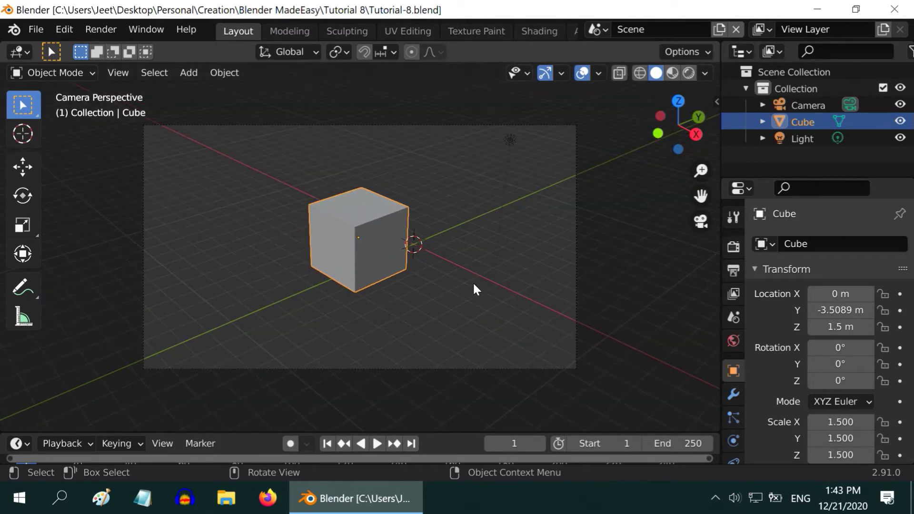
{"action": "left_click", "coordinate": [701, 221]}
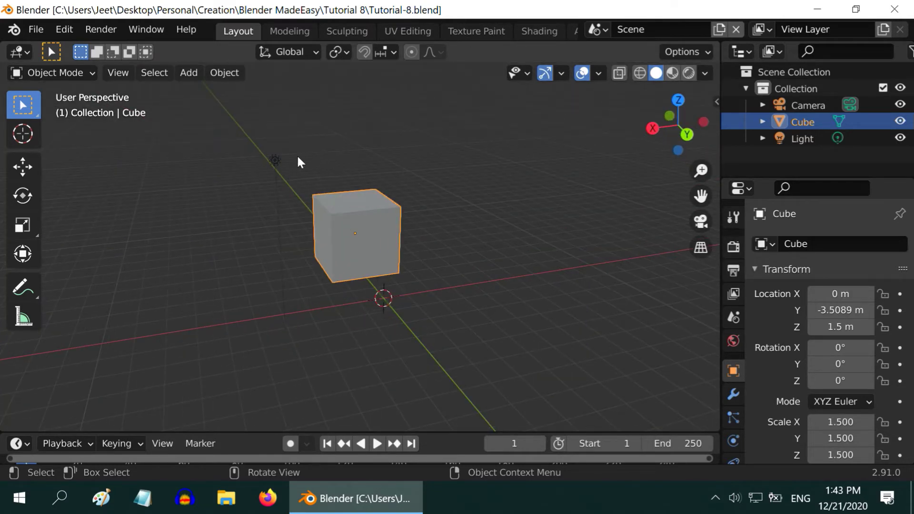
{"action": "left_click", "coordinate": [275, 161]}
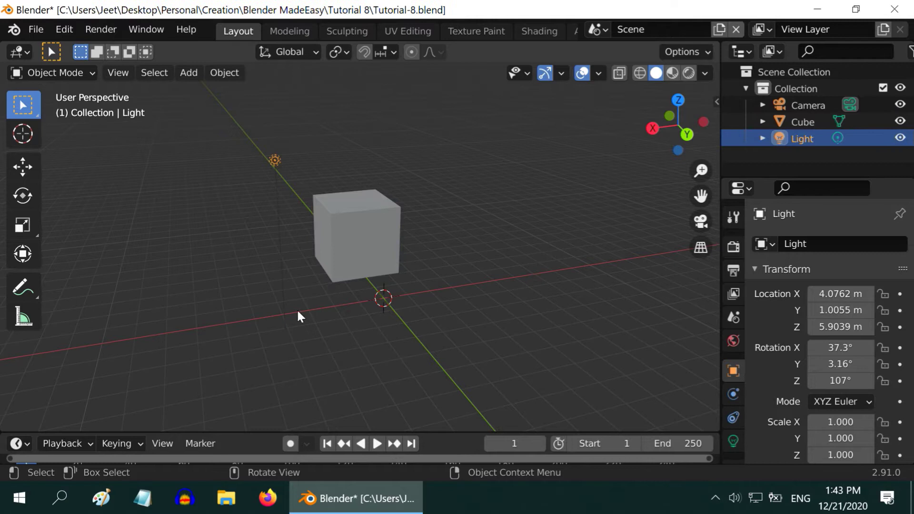
{"action": "scroll", "coordinate": [197, 255], "scroll_direction": "down", "scroll_amount": 1}
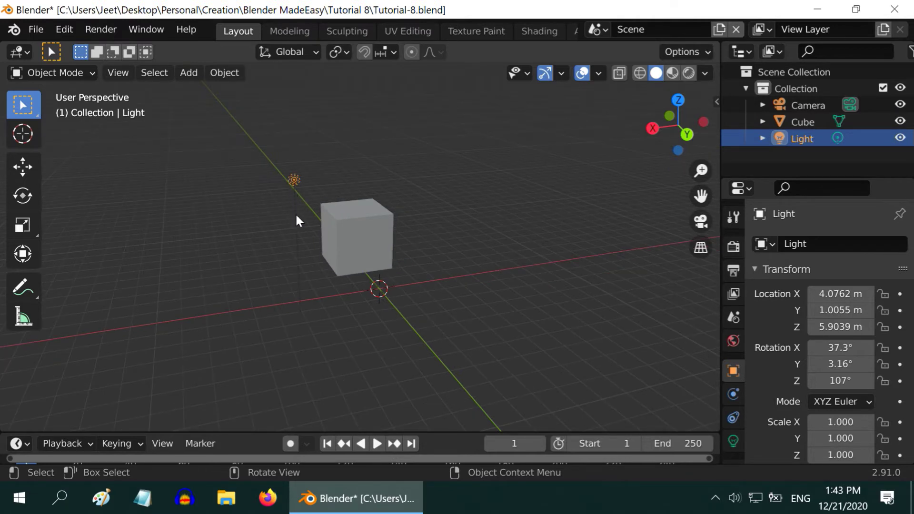
Select the cube and set its material base colour to red.
{"action": "left_click", "coordinate": [376, 230]}
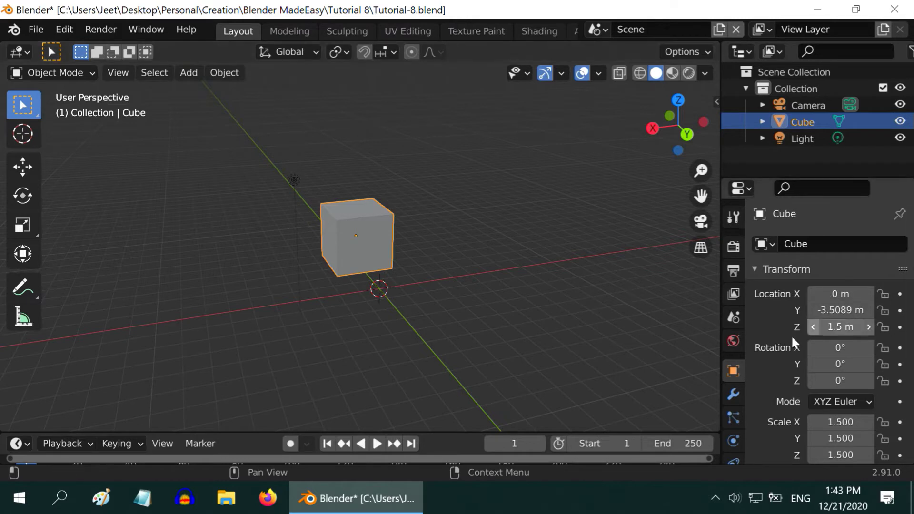
{"action": "scroll", "coordinate": [730, 358], "scroll_direction": "down", "scroll_amount": 5}
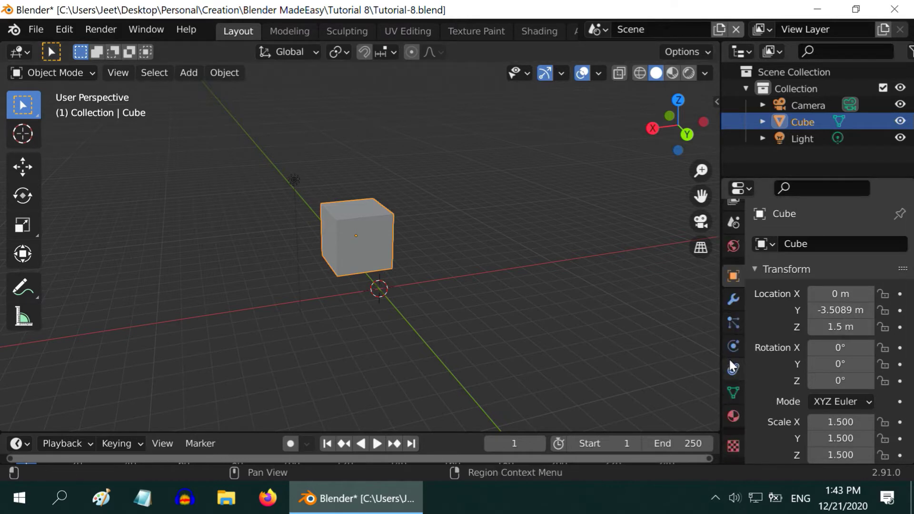
{"action": "left_click", "coordinate": [733, 417]}
{"action": "scroll", "coordinate": [821, 314], "scroll_direction": "down", "scroll_amount": 6}
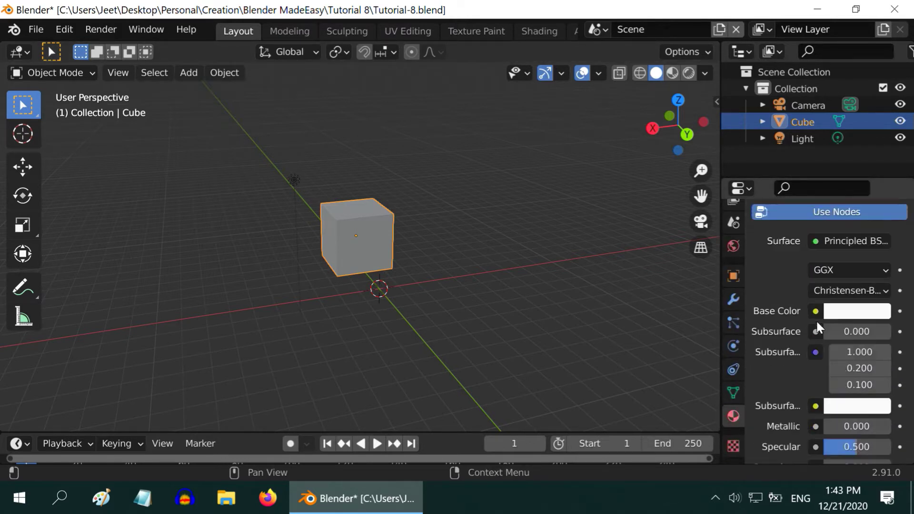
{"action": "left_click", "coordinate": [840, 316]}
{"action": "left_click", "coordinate": [815, 190]}
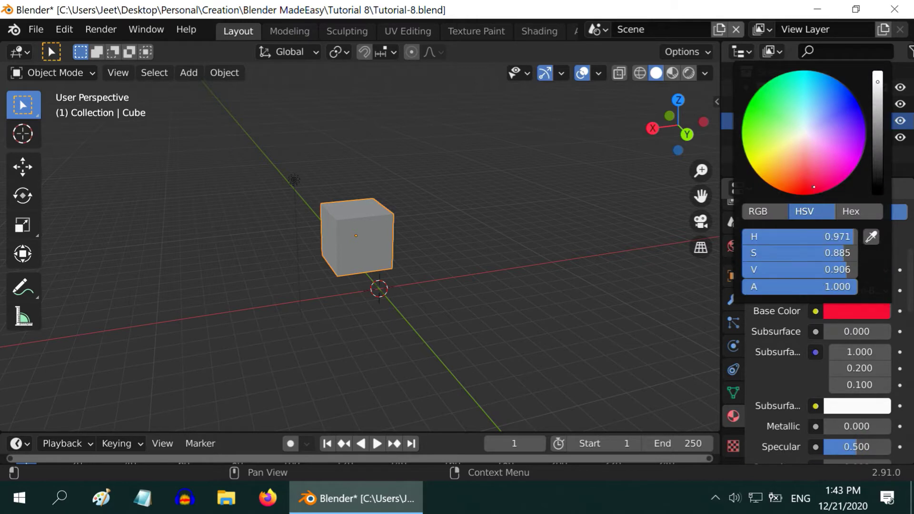
{"action": "scroll", "coordinate": [730, 377], "scroll_direction": "up", "scroll_amount": 4}
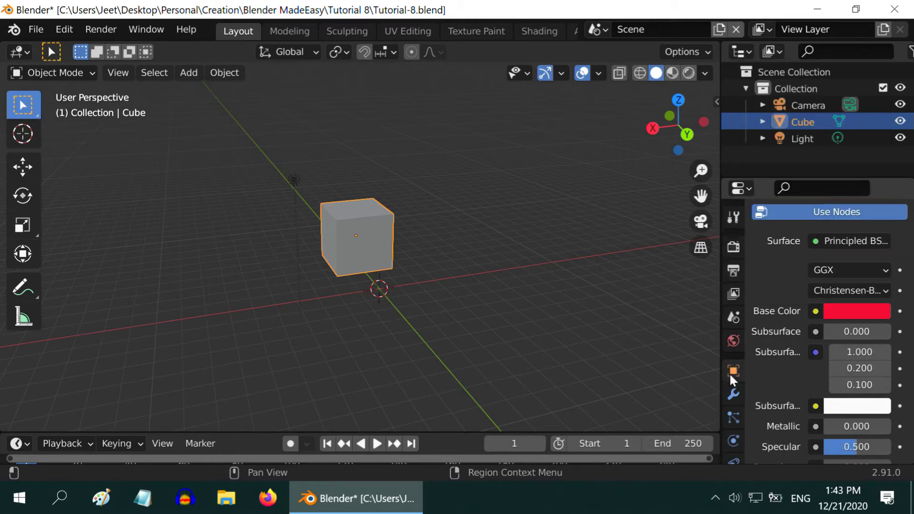
Switch the viewport to Material Preview shading so the cube shows red.
{"action": "left_click", "coordinate": [732, 364]}
{"action": "scroll", "coordinate": [810, 309], "scroll_direction": "up", "scroll_amount": 5}
{"action": "scroll", "coordinate": [810, 299], "scroll_direction": "up", "scroll_amount": 1}
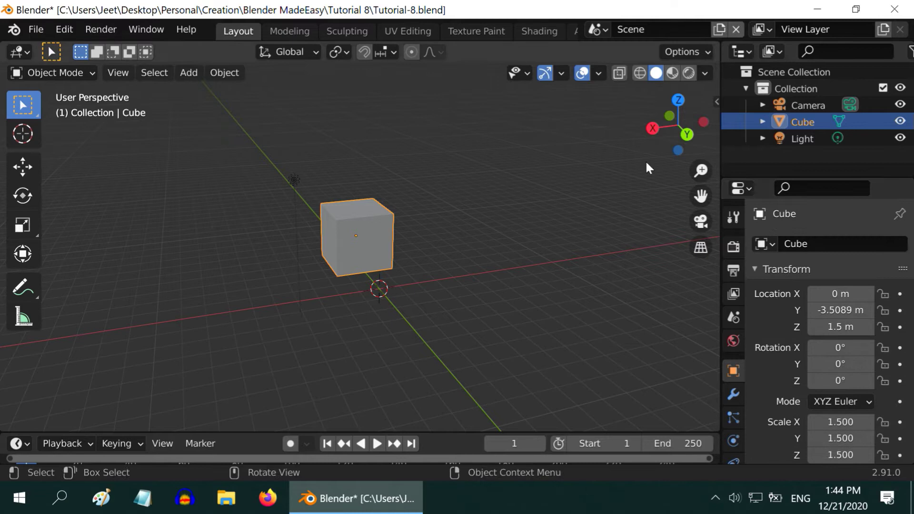
{"action": "left_click", "coordinate": [688, 73]}
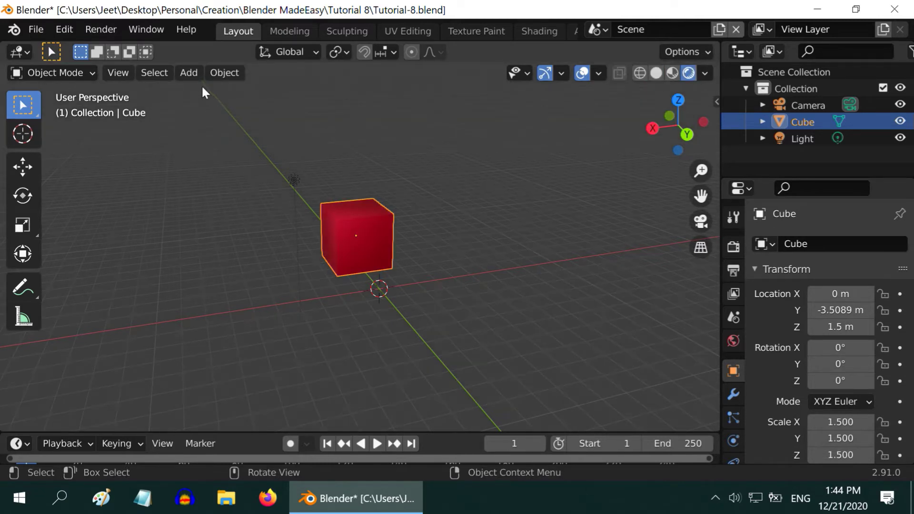
Add a plane mesh and scale it by 300 as the floor.
{"action": "left_click", "coordinate": [189, 72]}
{"action": "mouse_move", "coordinate": [212, 90]}
{"action": "left_click", "coordinate": [360, 92]}
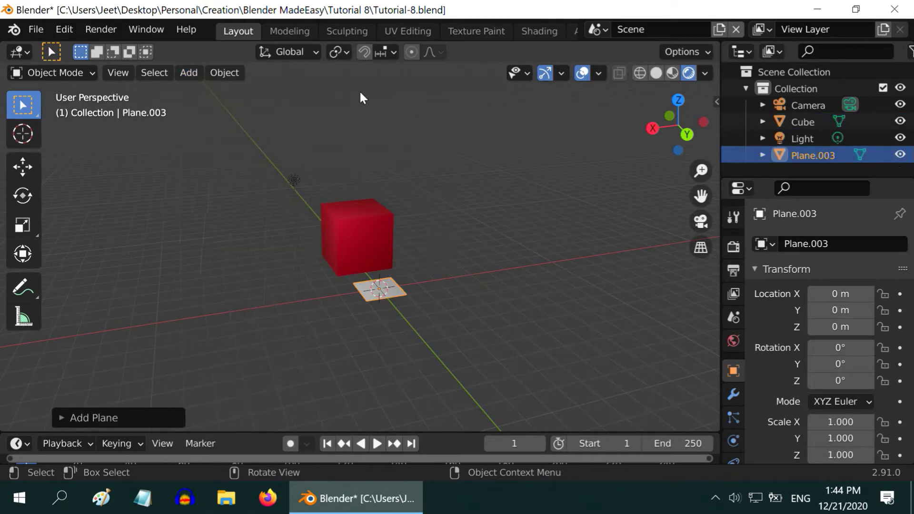
{"action": "type", "text": "s300"}
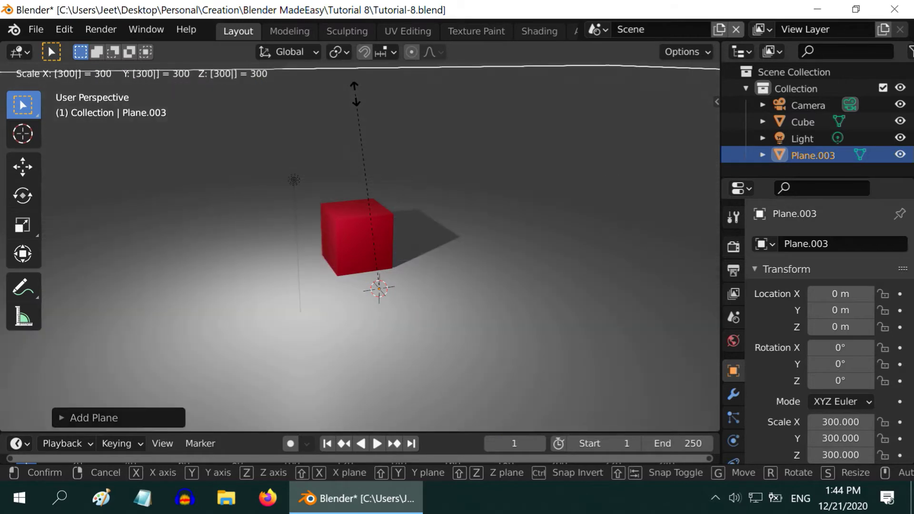
{"action": "key", "text": "Return"}
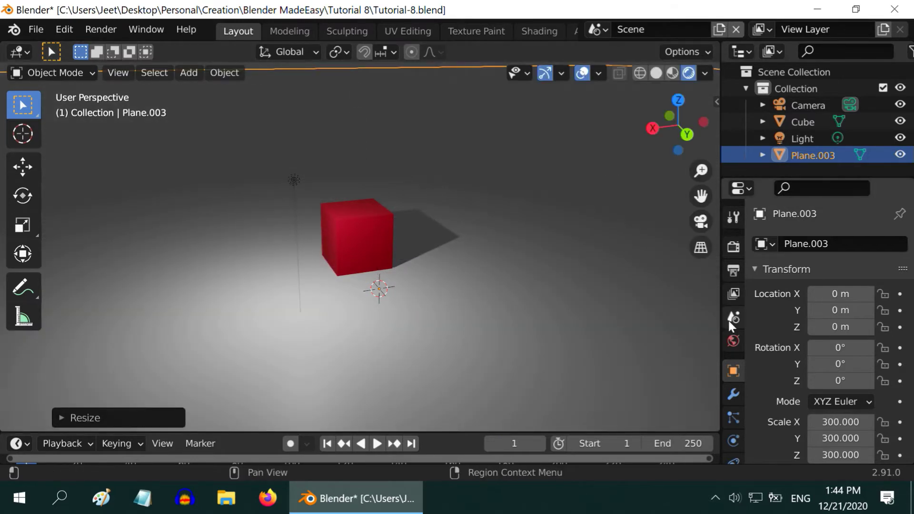
Drag the World colour's value down to near-black (0.061).
{"action": "left_click", "coordinate": [733, 340]}
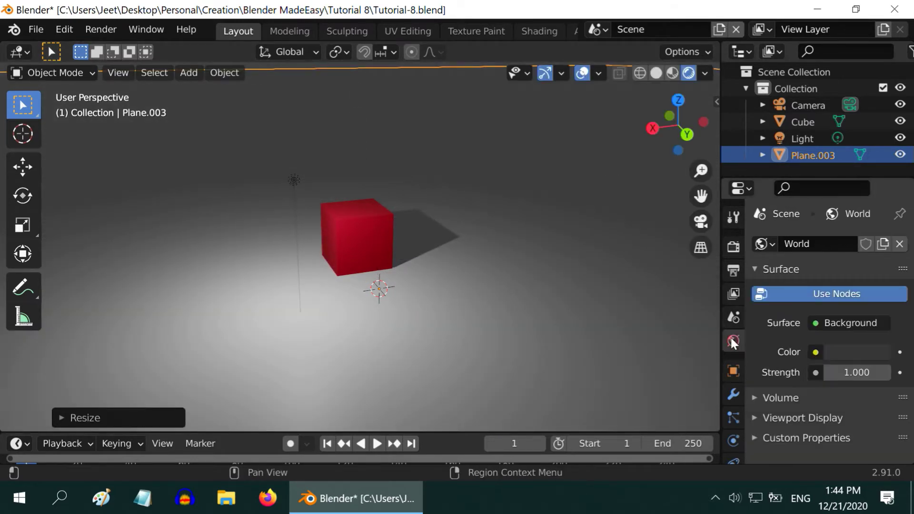
{"action": "left_click", "coordinate": [883, 352]}
{"action": "left_click_drag", "start_coordinate": [810, 310], "coordinate": [762, 310]}
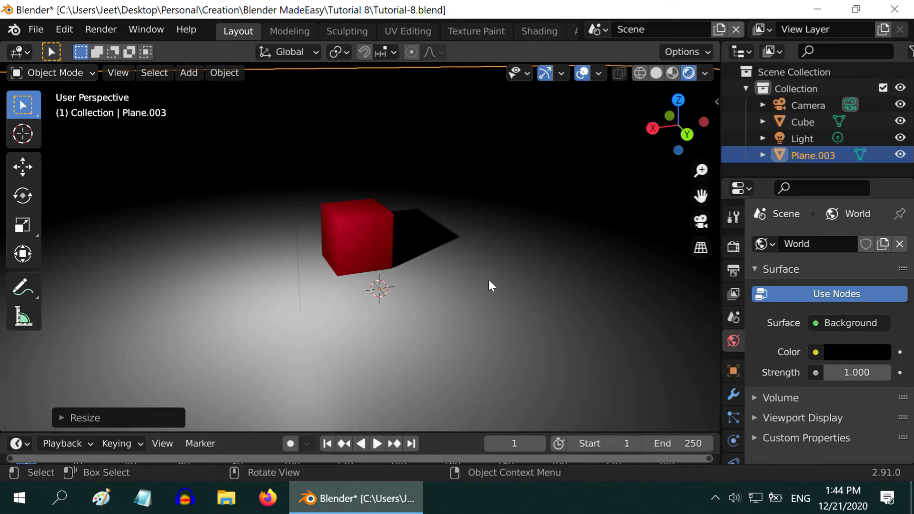
{"action": "left_click", "coordinate": [599, 29]}
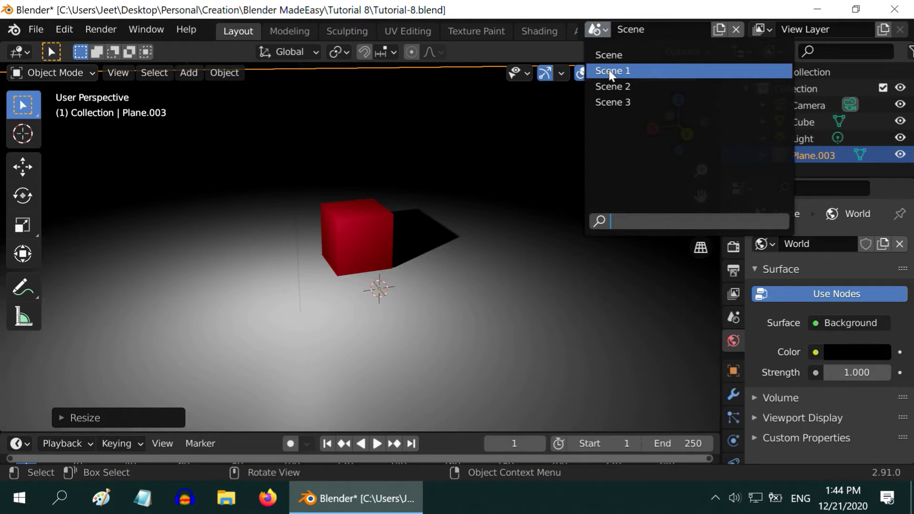
{"action": "left_click", "coordinate": [611, 71]}
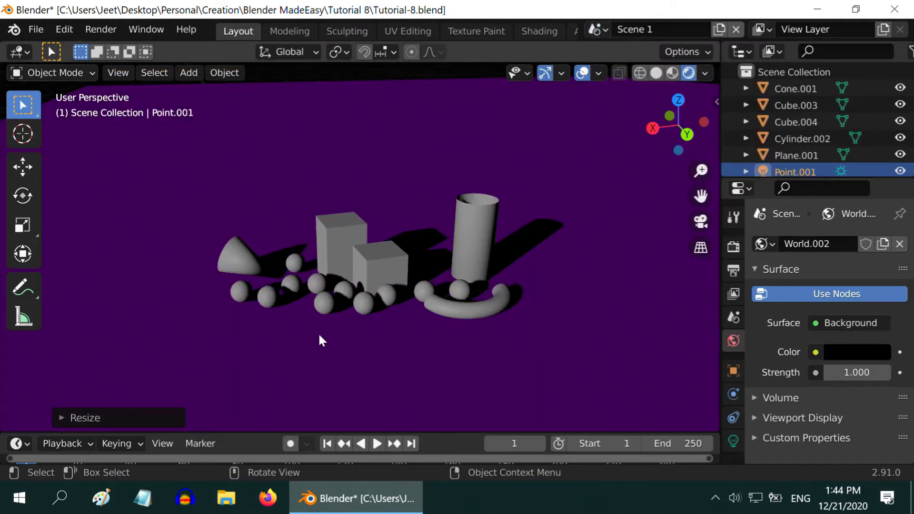
{"action": "left_click", "coordinate": [597, 31]}
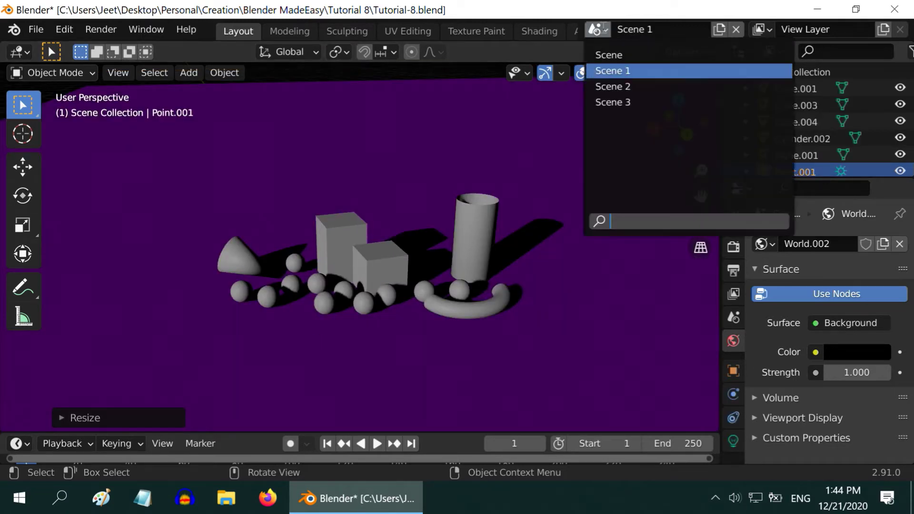
{"action": "left_click", "coordinate": [611, 89]}
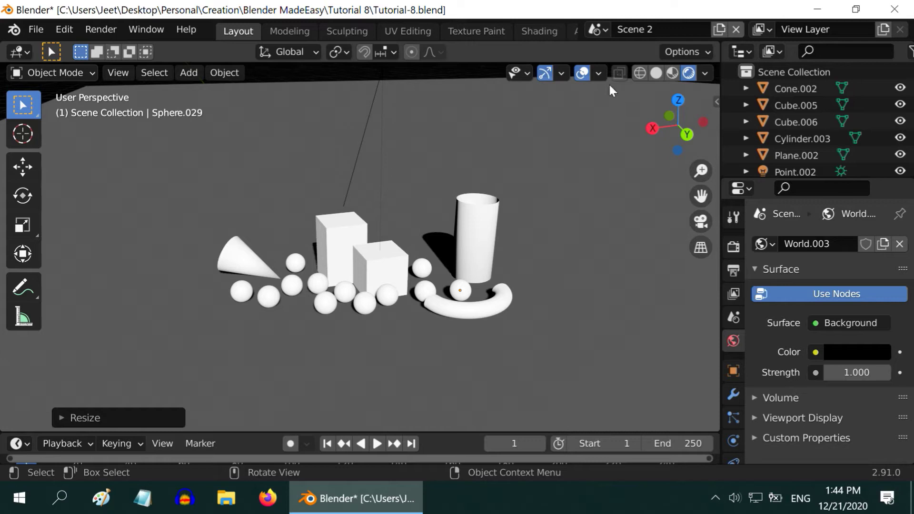
{"action": "left_click", "coordinate": [600, 29]}
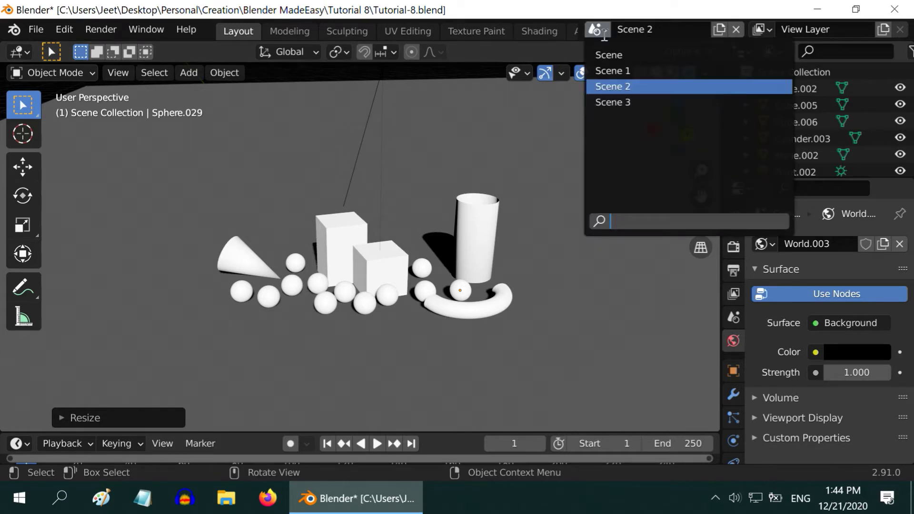
{"action": "left_click", "coordinate": [622, 102]}
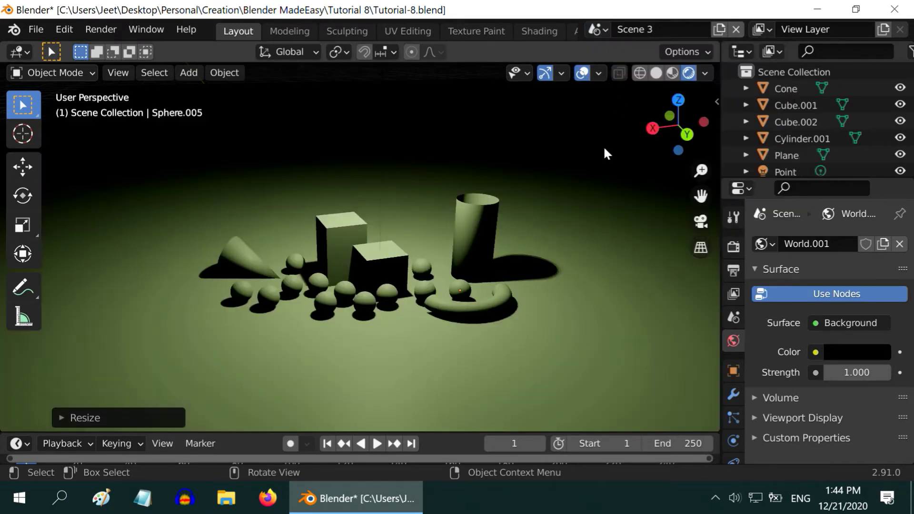
{"action": "middle_click_drag", "start_coordinate": [398, 347], "coordinate": [407, 360]}
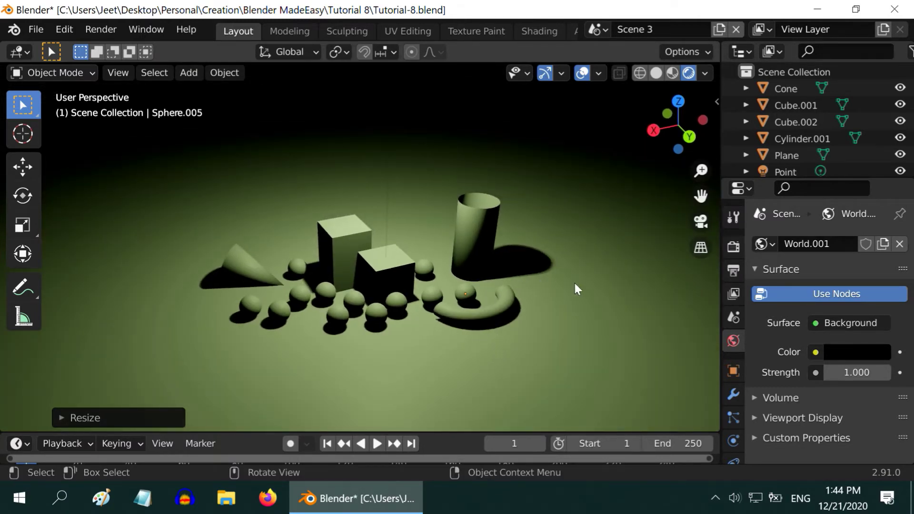
{"action": "left_click", "coordinate": [598, 29]}
In the original Scene, select the point light and set its Power to 2000 W.
{"action": "left_click", "coordinate": [605, 52]}
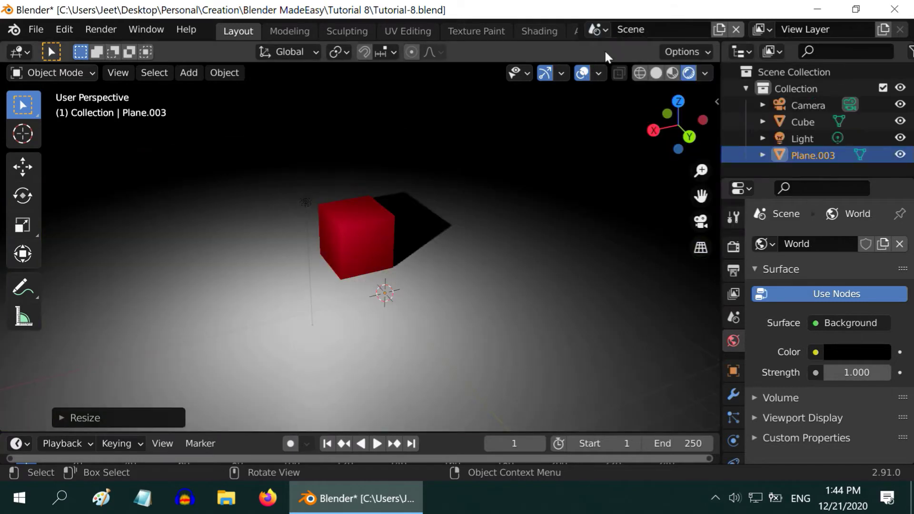
{"action": "left_click", "coordinate": [307, 203]}
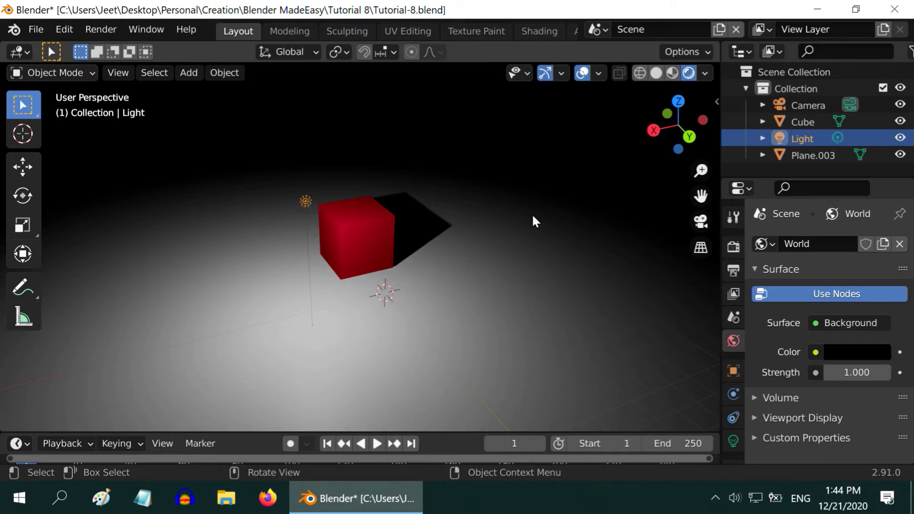
{"action": "scroll", "coordinate": [736, 366], "scroll_direction": "down", "scroll_amount": 1}
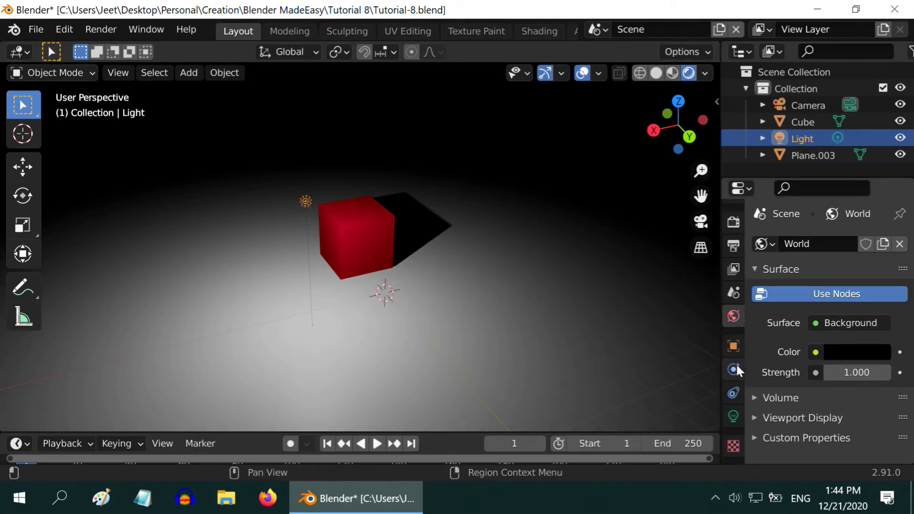
{"action": "left_click", "coordinate": [734, 418]}
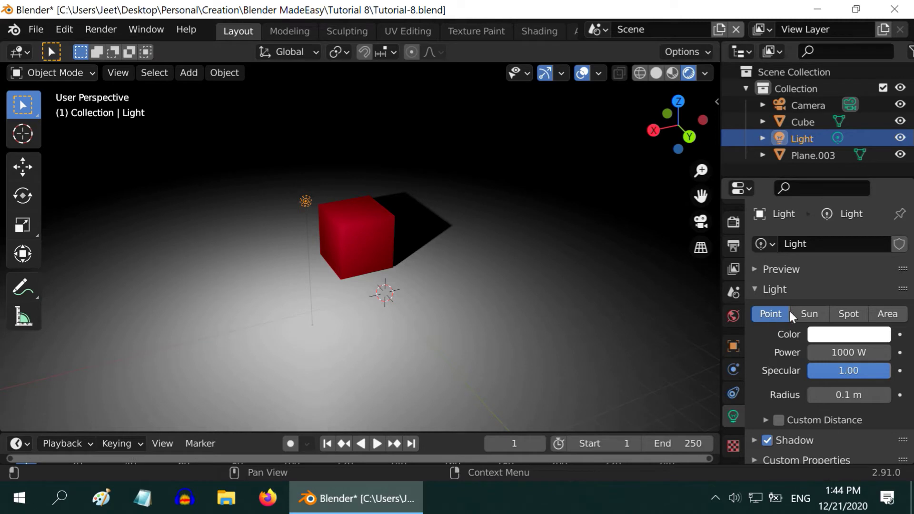
{"action": "scroll", "coordinate": [803, 350], "scroll_direction": "down", "scroll_amount": 1}
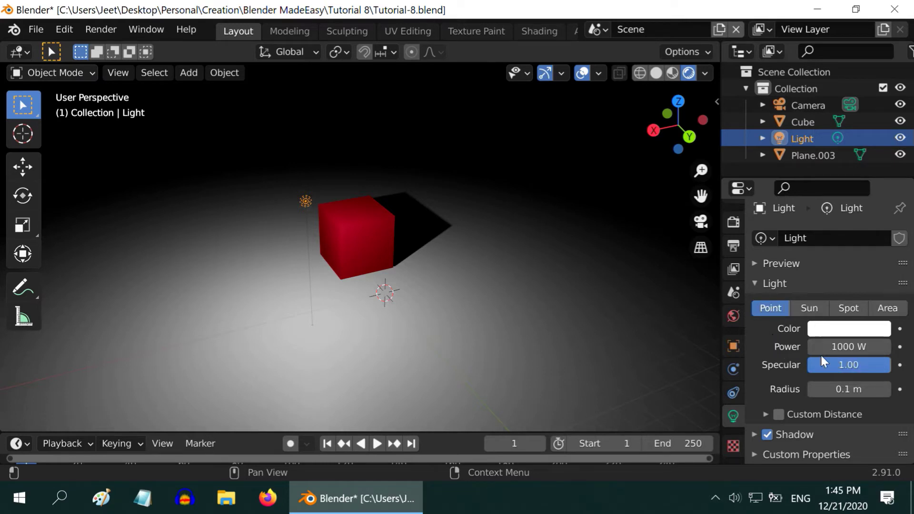
{"action": "left_click", "coordinate": [837, 346]}
{"action": "type", "text": "2000"}
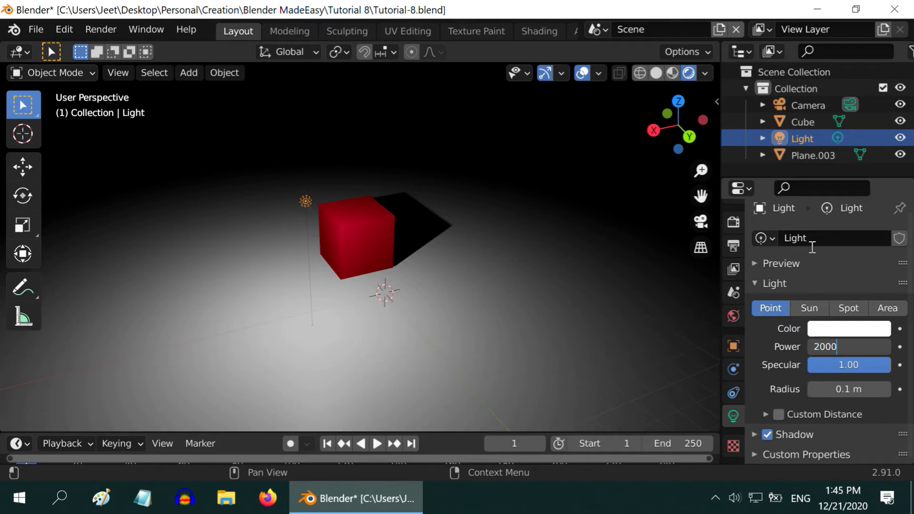
{"action": "key", "text": "Return"}
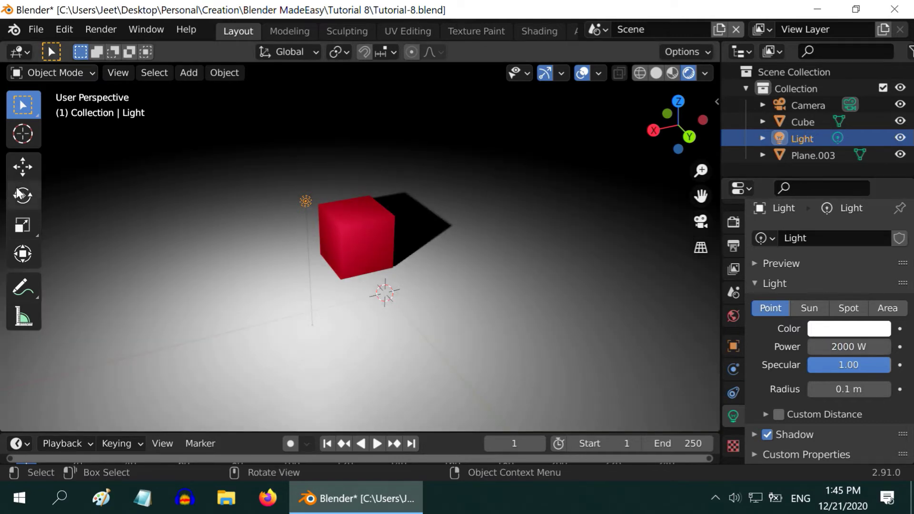
With the Move tool, shift the point light along X and Y to the cube's other side.
{"action": "left_click", "coordinate": [19, 167]}
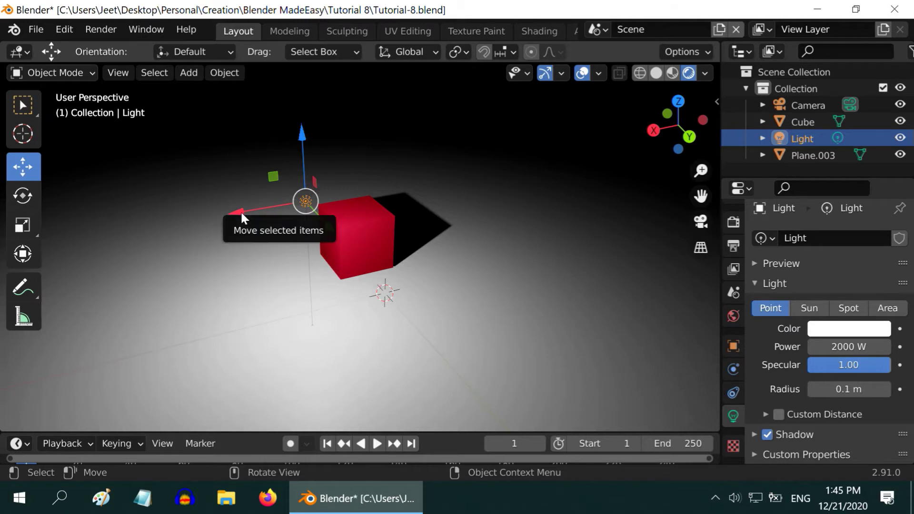
{"action": "left_click_drag", "start_coordinate": [241, 212], "coordinate": [356, 206]}
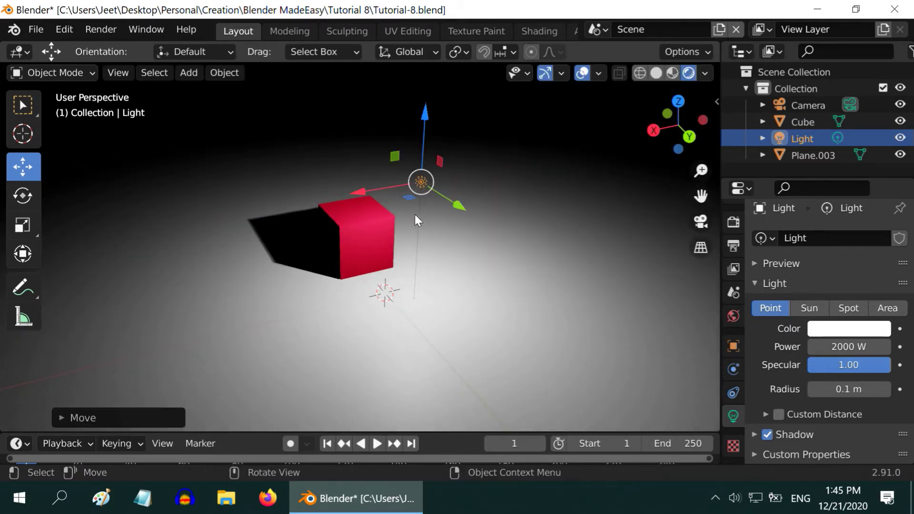
{"action": "mouse_move", "coordinate": [456, 210]}
{"action": "left_mouse_down"}
{"action": "mouse_move", "coordinate": [493, 257]}
{"action": "mouse_move", "coordinate": [444, 199]}
{"action": "left_mouse_up"}
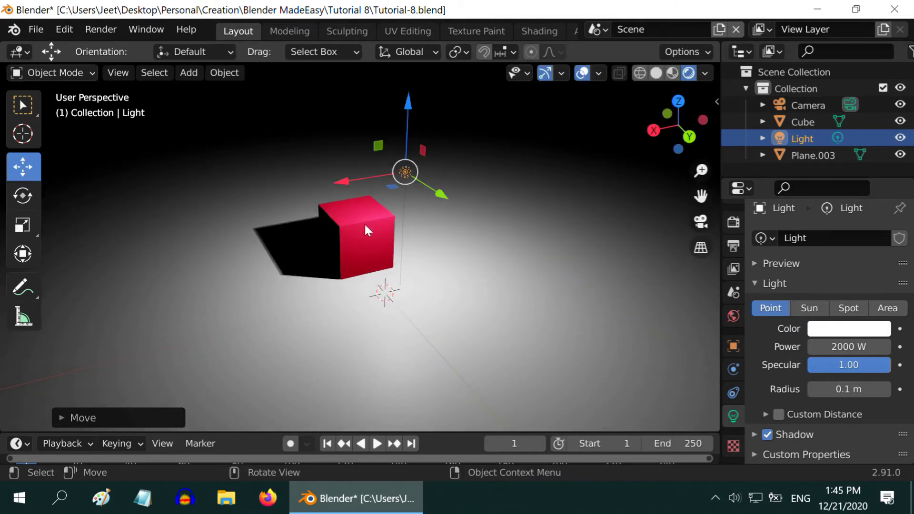
Change the light type to Sun with Strength 3.
{"action": "left_click", "coordinate": [809, 309]}
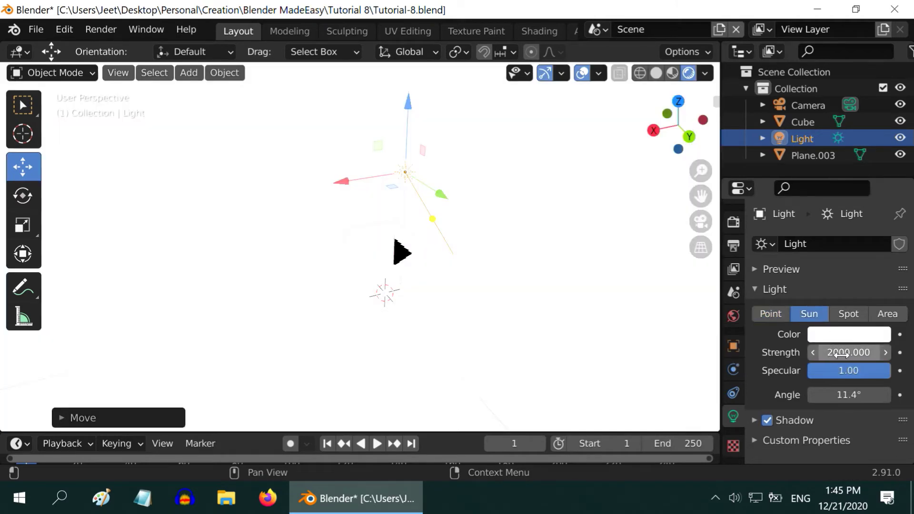
{"action": "left_click", "coordinate": [838, 352]}
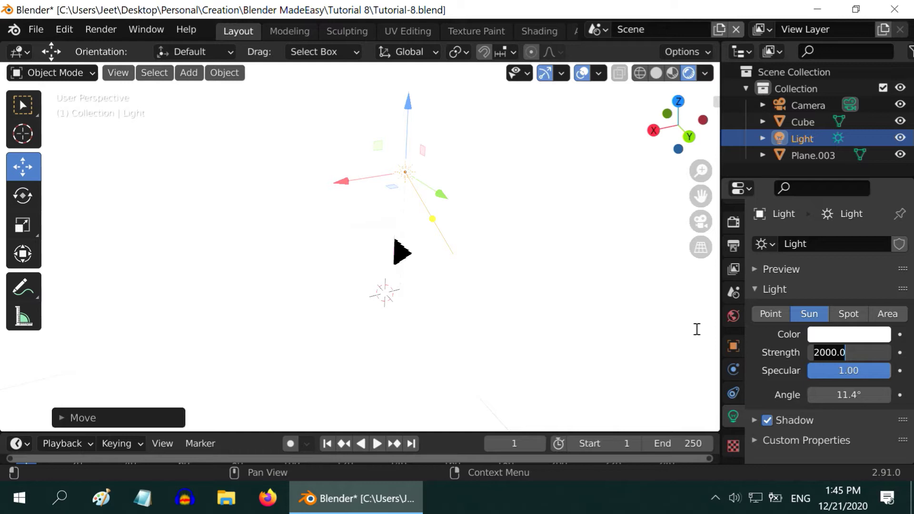
{"action": "type", "text": "3"}
{"action": "key", "text": "Return"}
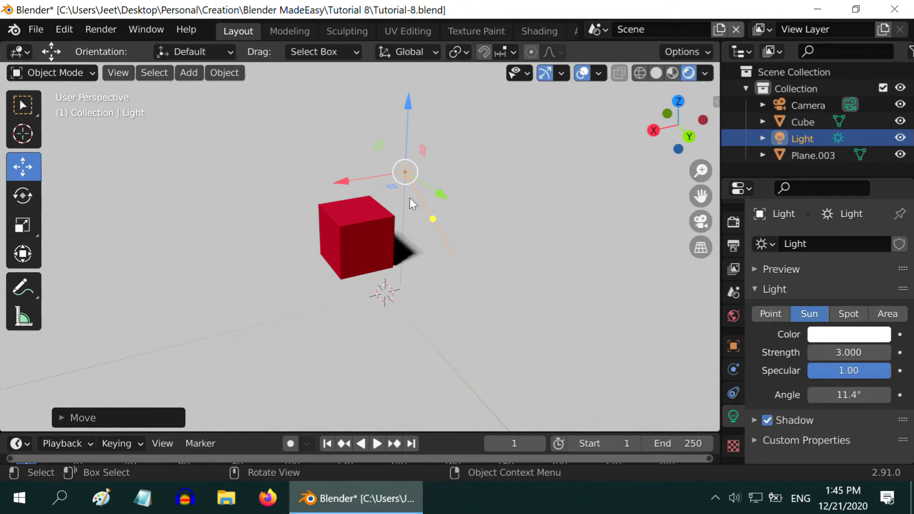
Drag the sun lamp up-left of the cube and re-aim its direction handle.
{"action": "left_click_drag", "start_coordinate": [411, 168], "coordinate": [223, 175]}
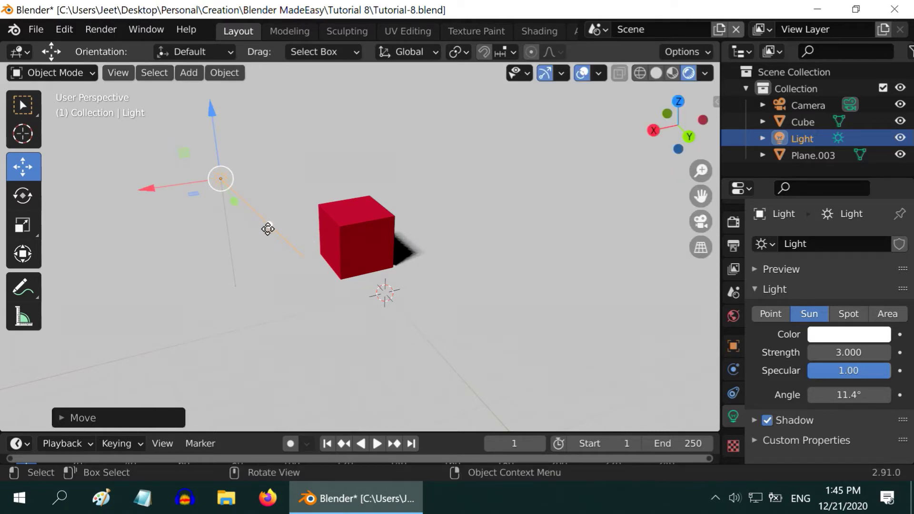
{"action": "left_click_drag", "start_coordinate": [270, 225], "coordinate": [313, 250]}
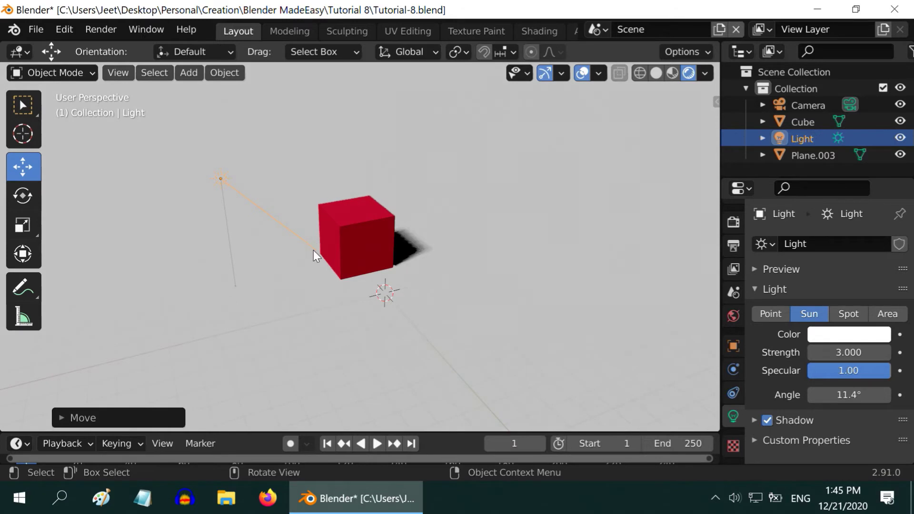
Change the light type to Spot with Power 2500 W.
{"action": "left_click", "coordinate": [846, 315]}
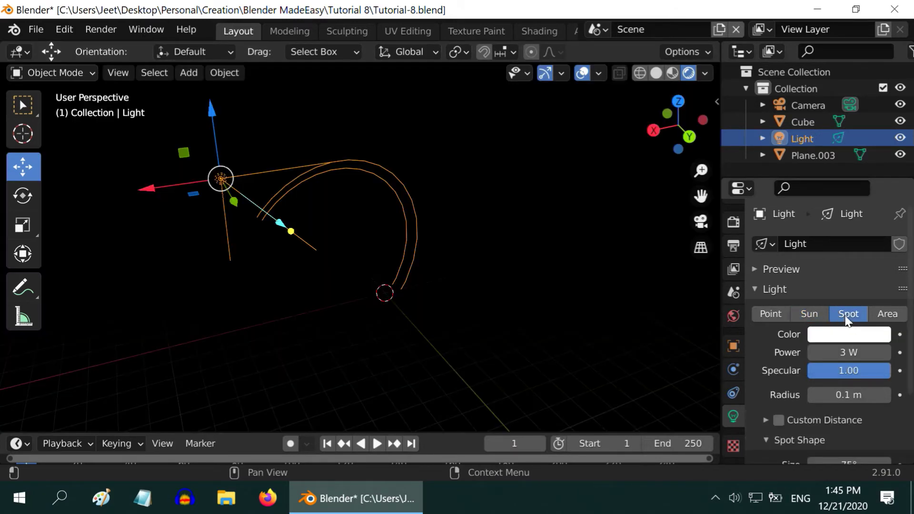
{"action": "left_click", "coordinate": [852, 353]}
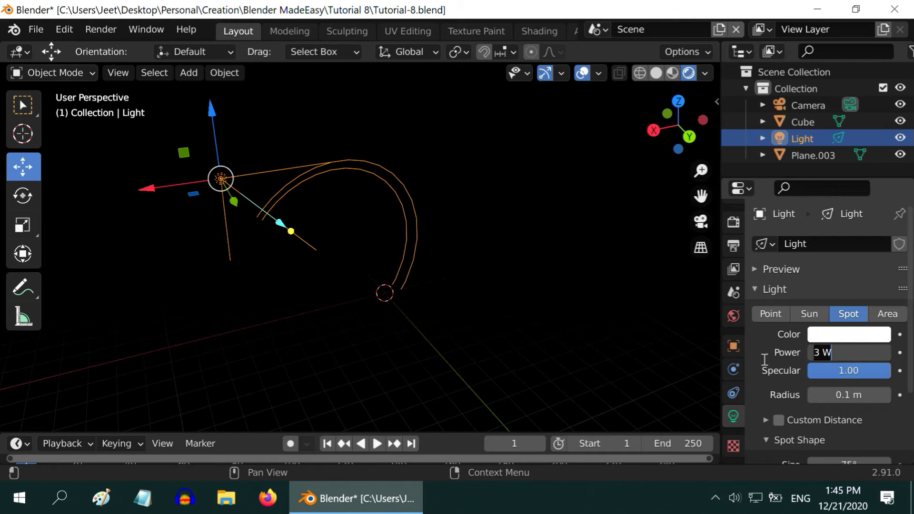
{"action": "type", "text": "2500"}
{"action": "key", "text": "Return"}
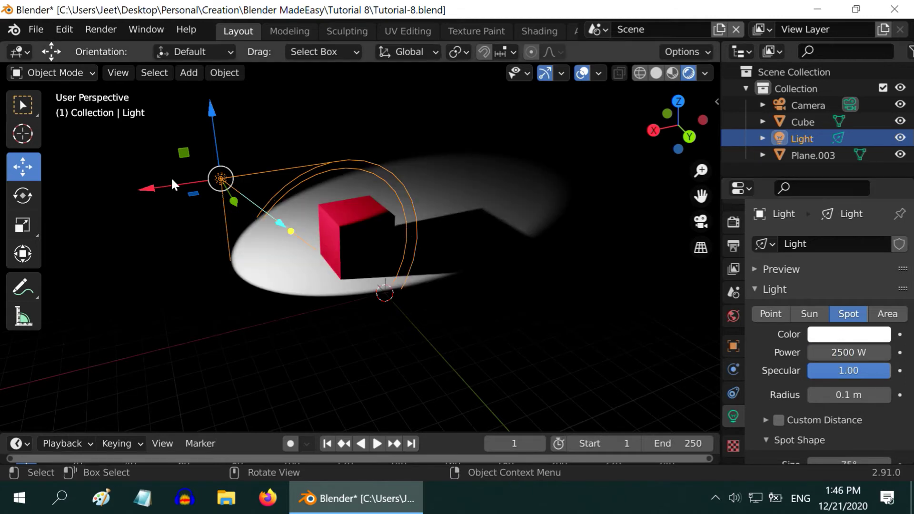
Move the spotlight along X and aim its cone down onto the cube.
{"action": "left_click_drag", "start_coordinate": [148, 187], "coordinate": [231, 206]}
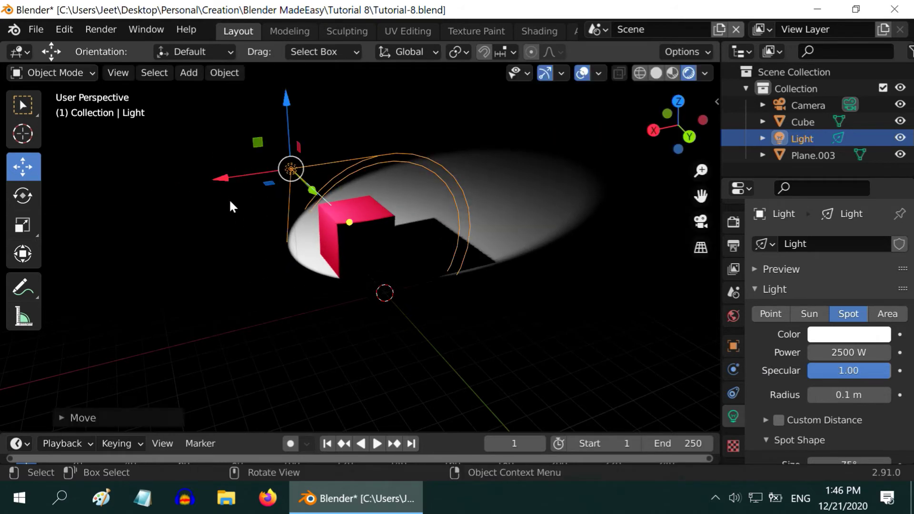
{"action": "left_click_drag", "start_coordinate": [350, 223], "coordinate": [330, 235]}
{"action": "middle_click_drag", "start_coordinate": [300, 301], "coordinate": [362, 315]}
{"action": "left_click_drag", "start_coordinate": [355, 254], "coordinate": [337, 222]}
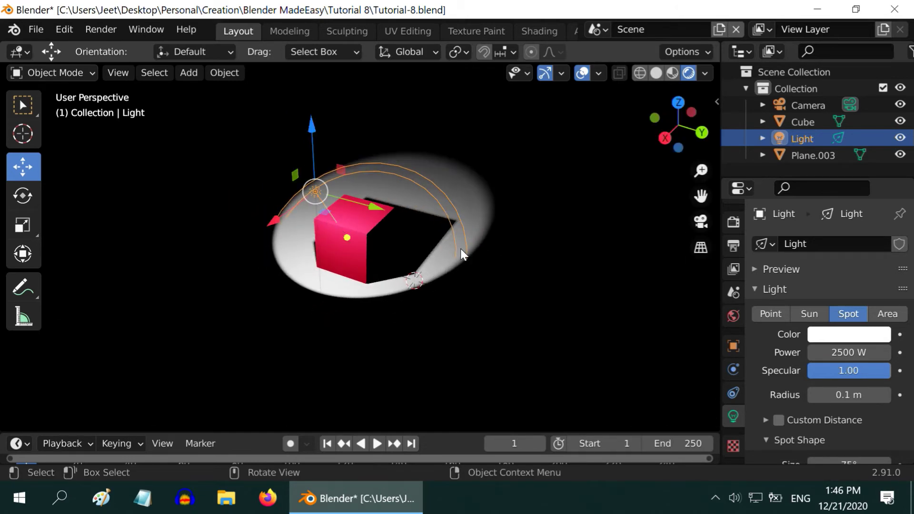
{"action": "middle_click_drag", "start_coordinate": [461, 248], "coordinate": [31, 290]}
{"action": "scroll", "coordinate": [256, 299], "scroll_direction": "up", "scroll_amount": 3}
{"action": "scroll", "coordinate": [256, 294], "scroll_direction": "down", "scroll_amount": 3}
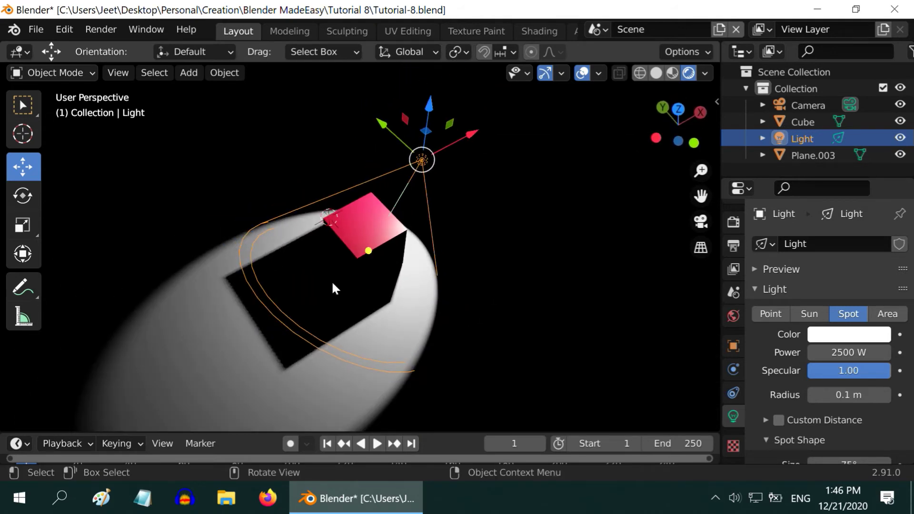
Try the light as an Area lamp, comparing with Point, and aim it right.
{"action": "left_click", "coordinate": [889, 316]}
{"action": "scroll", "coordinate": [547, 275], "scroll_direction": "down", "scroll_amount": 3}
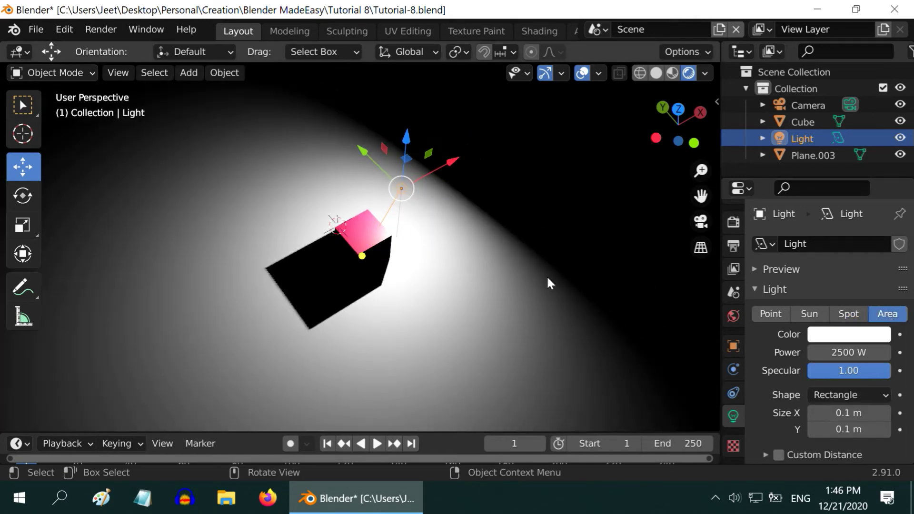
{"action": "left_click", "coordinate": [772, 314]}
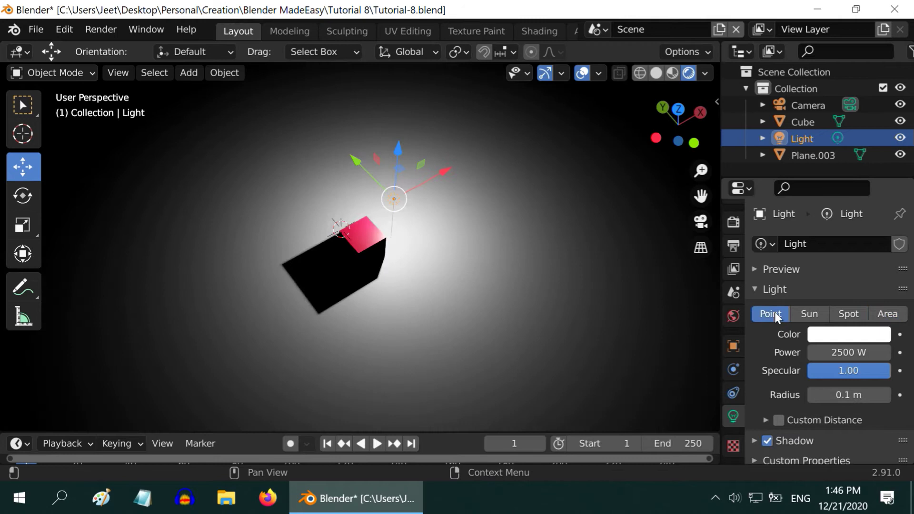
{"action": "left_click", "coordinate": [889, 314]}
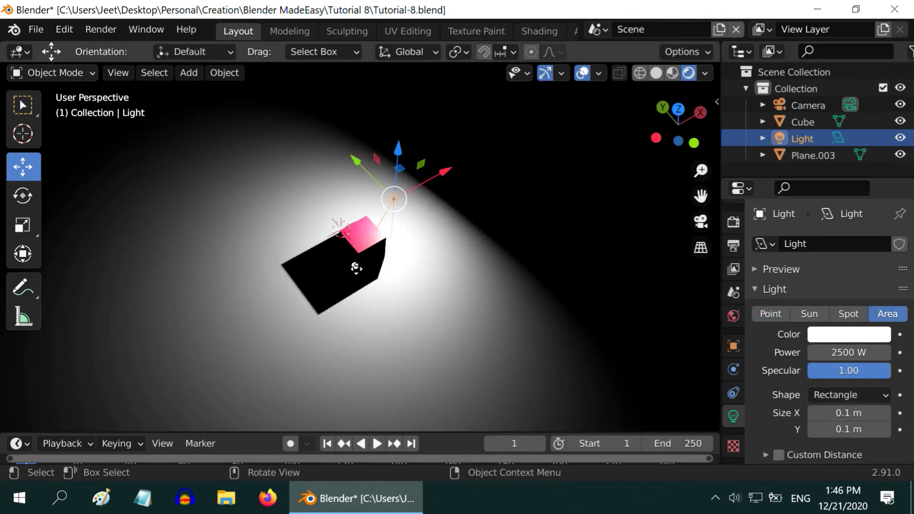
{"action": "mouse_move", "coordinate": [357, 265]}
{"action": "left_mouse_down"}
{"action": "mouse_move", "coordinate": [419, 257]}
{"action": "mouse_move", "coordinate": [355, 261]}
{"action": "mouse_move", "coordinate": [338, 240]}
{"action": "mouse_move", "coordinate": [329, 259]}
{"action": "mouse_move", "coordinate": [350, 264]}
{"action": "left_mouse_up"}
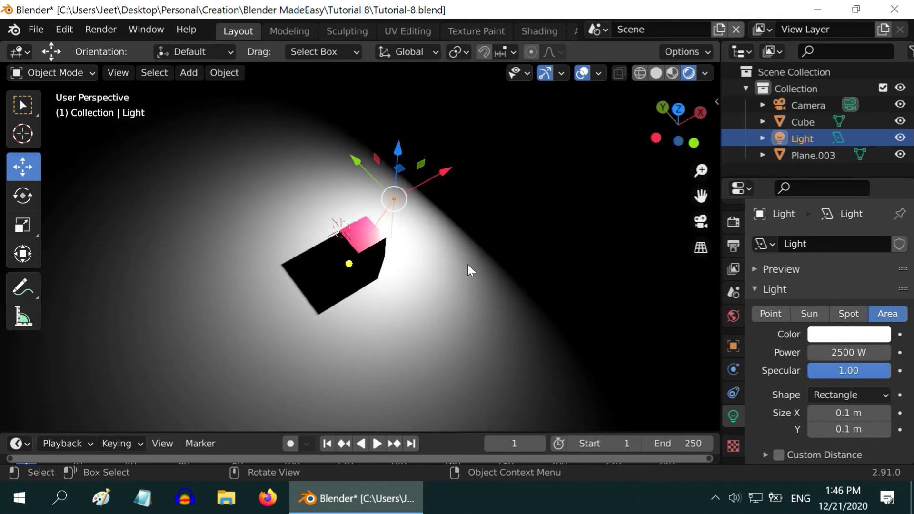
Switch back to a Point light and move it along Y beside the cube.
{"action": "left_click", "coordinate": [770, 314]}
{"action": "scroll", "coordinate": [370, 272], "scroll_direction": "up", "scroll_amount": 1}
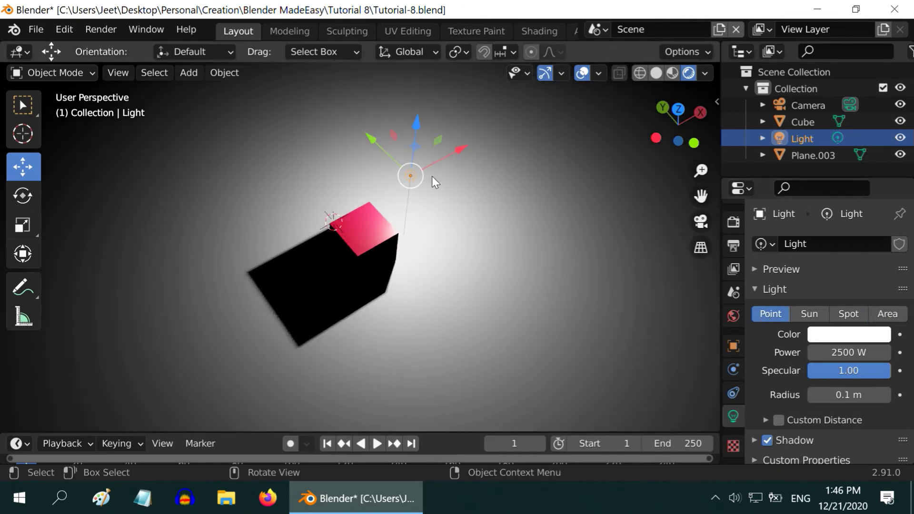
{"action": "left_click_drag", "start_coordinate": [370, 138], "coordinate": [427, 193]}
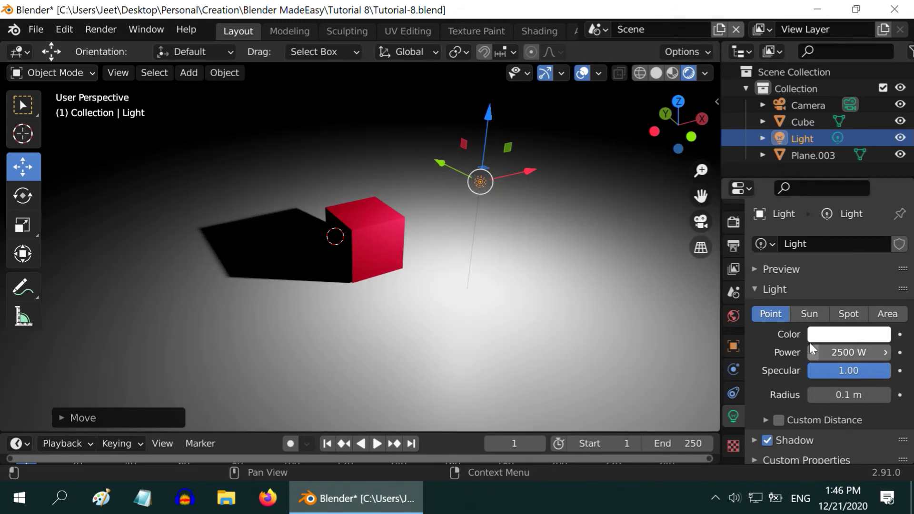
Turn off the move gizmo and set the point light's colour to pink.
{"action": "left_click", "coordinate": [23, 105]}
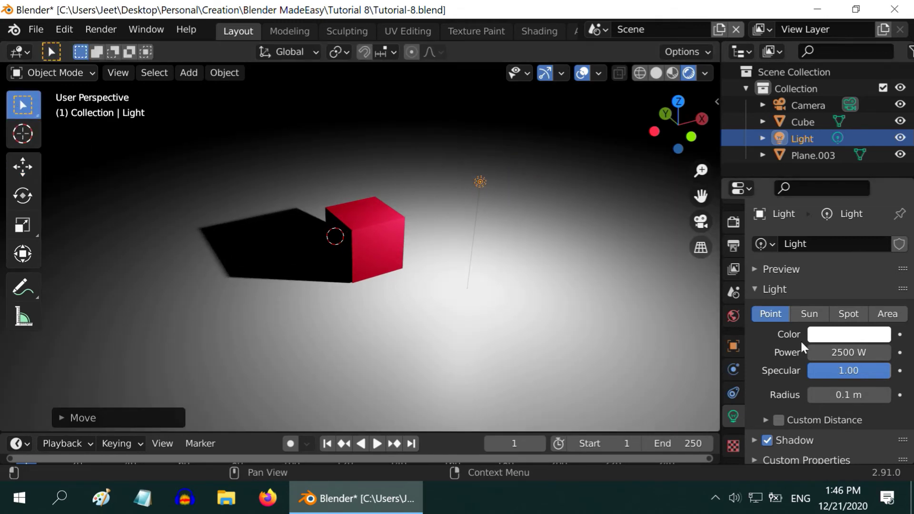
{"action": "left_click", "coordinate": [832, 335]}
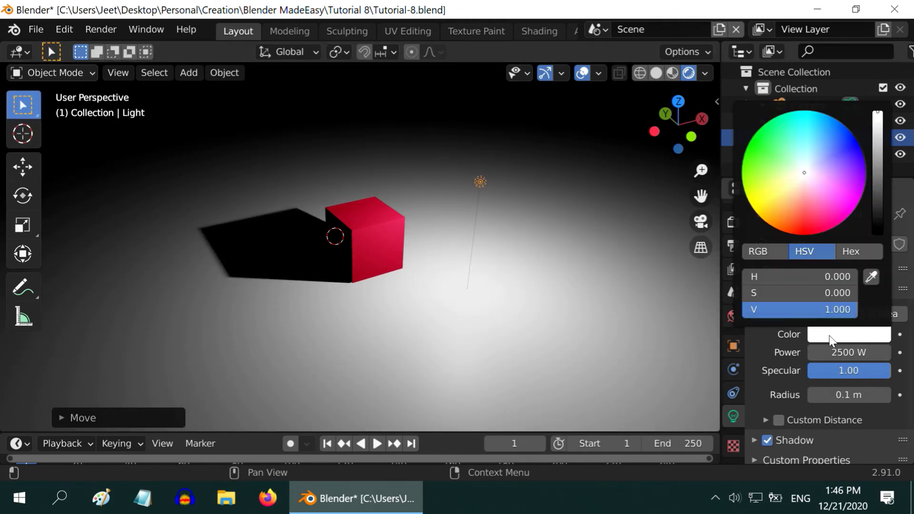
{"action": "left_click", "coordinate": [757, 180]}
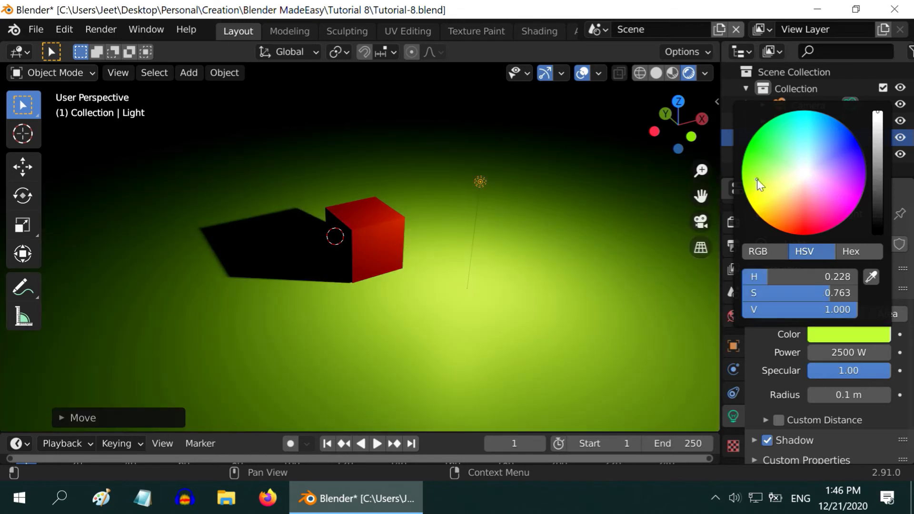
{"action": "left_click", "coordinate": [839, 184]}
{"action": "mouse_move", "coordinate": [502, 249]}
{"action": "middle_mouse_down"}
{"action": "mouse_move", "coordinate": [504, 264]}
{"action": "mouse_move", "coordinate": [504, 243]}
{"action": "middle_mouse_up"}
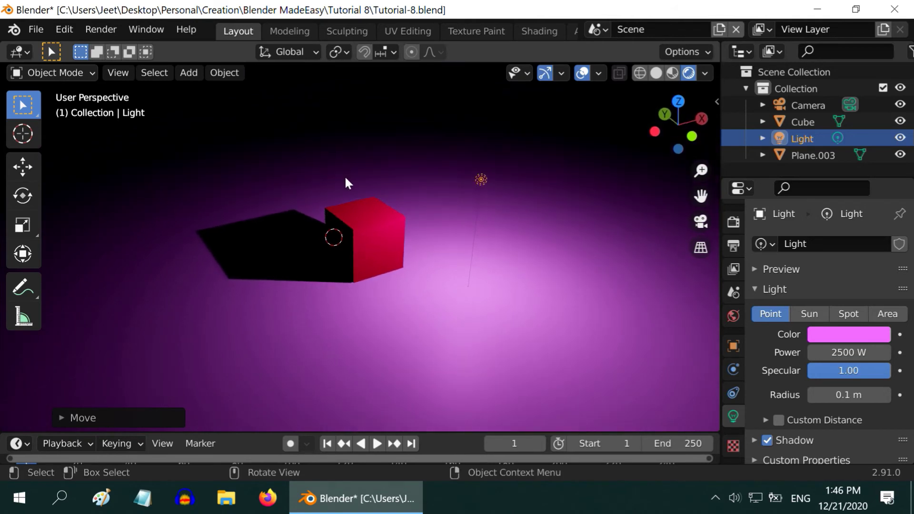
Add a new 1000 W point light and lift it about 6.4 m above the cube.
{"action": "left_click", "coordinate": [184, 73]}
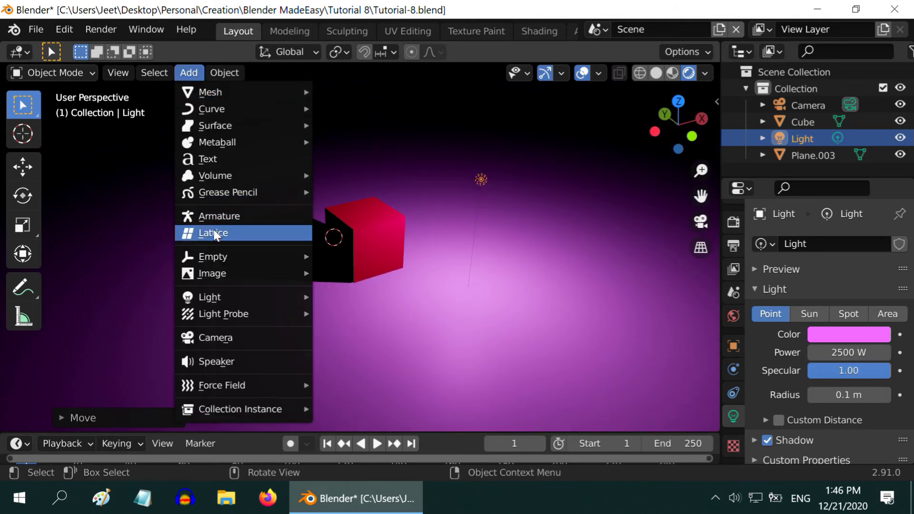
{"action": "mouse_move", "coordinate": [219, 300]}
{"action": "left_click", "coordinate": [348, 297]}
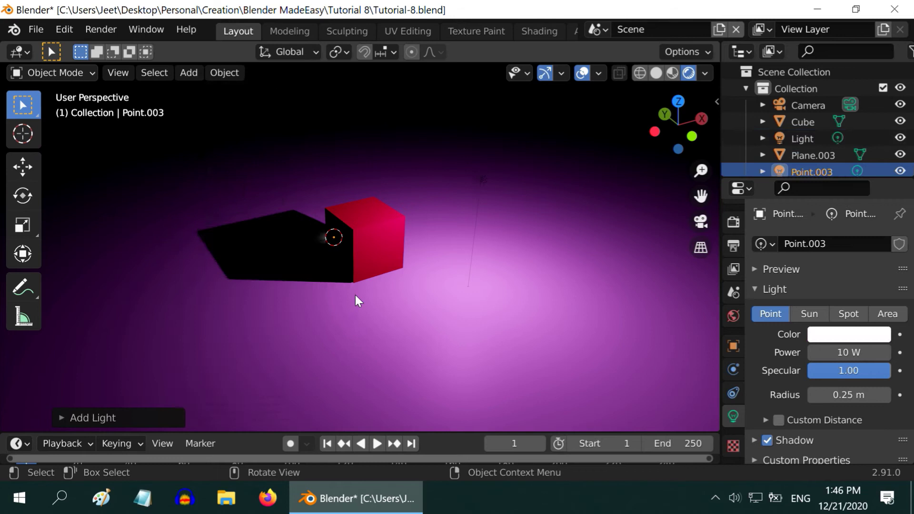
{"action": "left_click", "coordinate": [857, 352]}
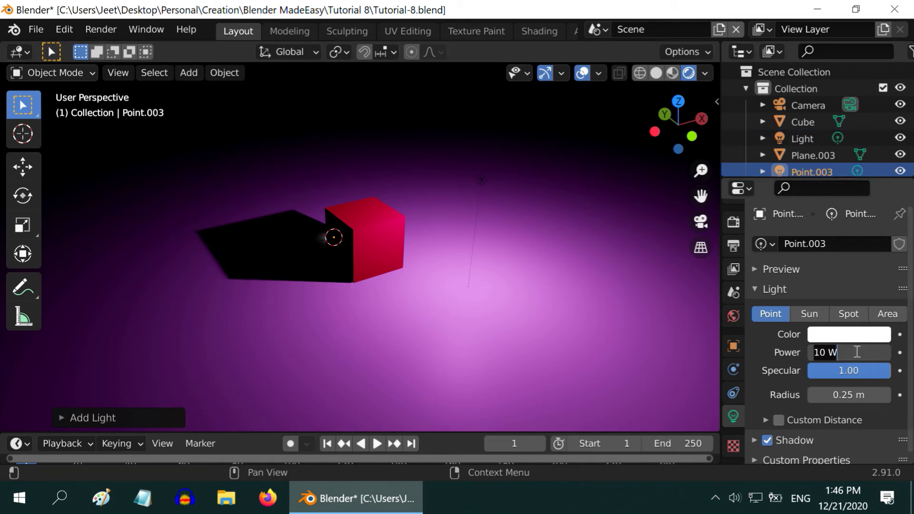
{"action": "type", "text": "1000"}
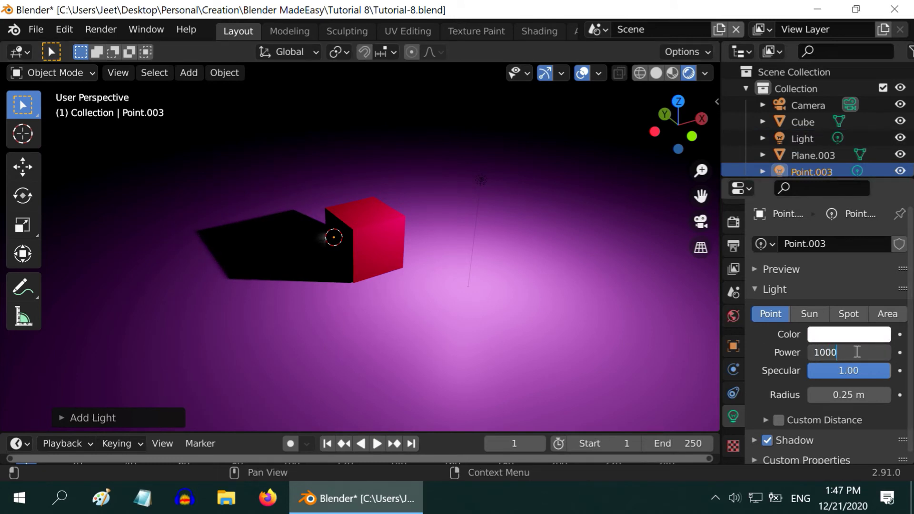
{"action": "key", "text": "Return"}
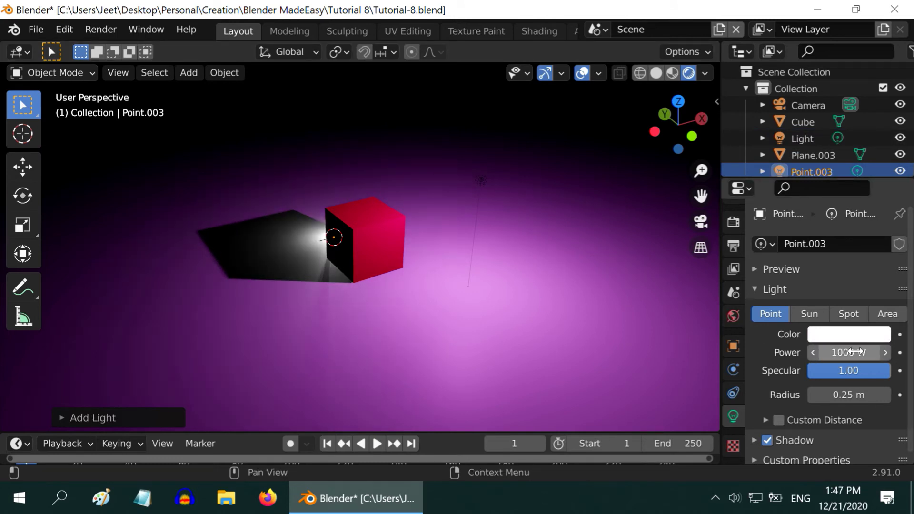
{"action": "left_click", "coordinate": [22, 166]}
{"action": "left_click_drag", "start_coordinate": [330, 173], "coordinate": [344, 70]}
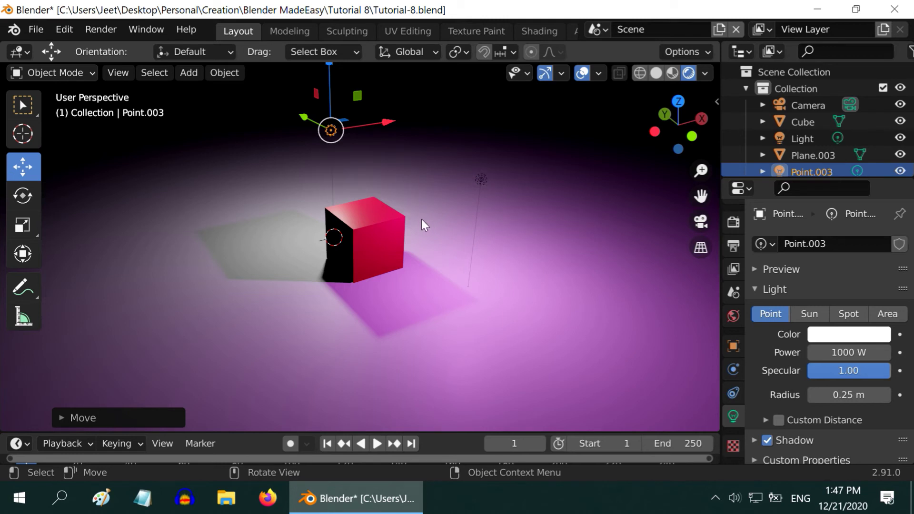
Select the cube and bring up its material Settings panel.
{"action": "left_click", "coordinate": [393, 221]}
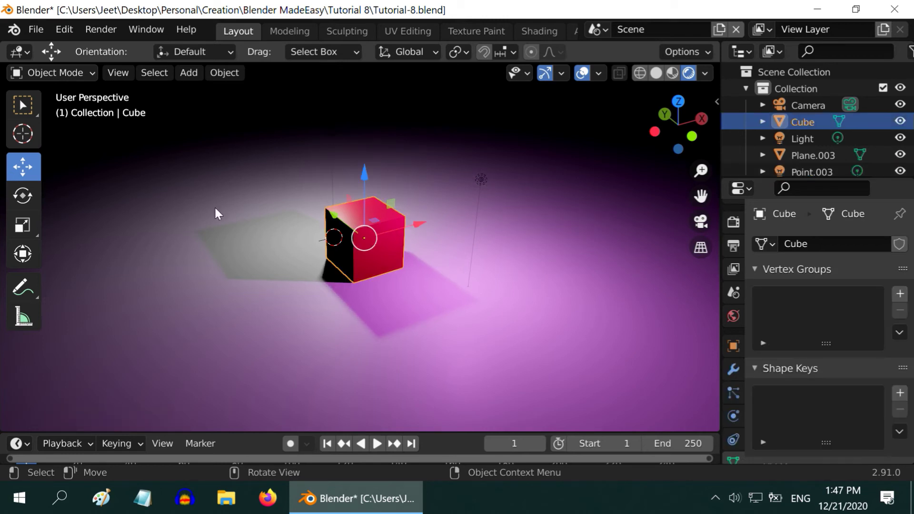
{"action": "left_click", "coordinate": [23, 104]}
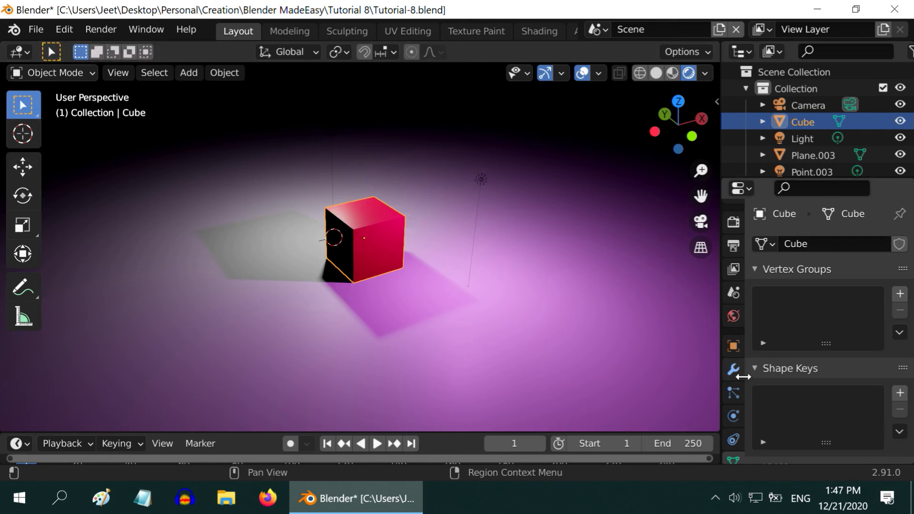
{"action": "scroll", "coordinate": [739, 387], "scroll_direction": "down", "scroll_amount": 3}
{"action": "left_click", "coordinate": [733, 417]}
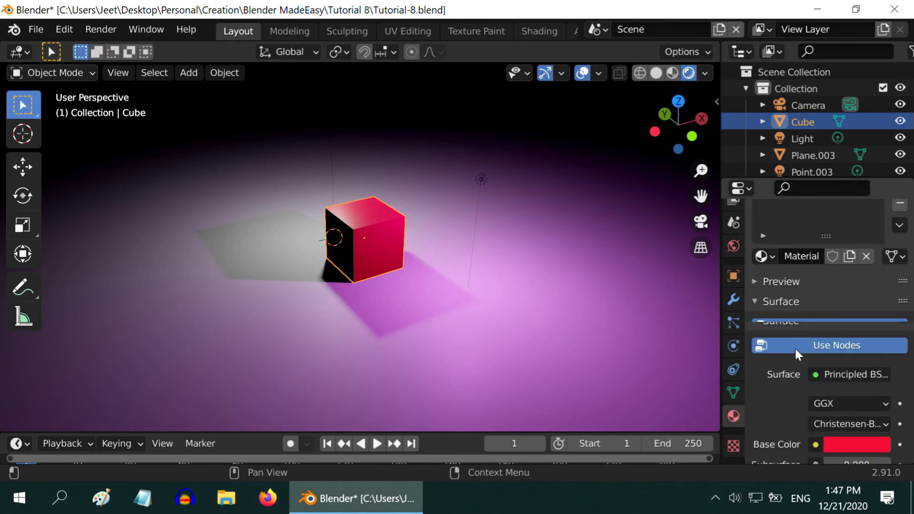
{"action": "scroll", "coordinate": [795, 346], "scroll_direction": "down", "scroll_amount": 10}
{"action": "scroll", "coordinate": [778, 352], "scroll_direction": "down", "scroll_amount": 15}
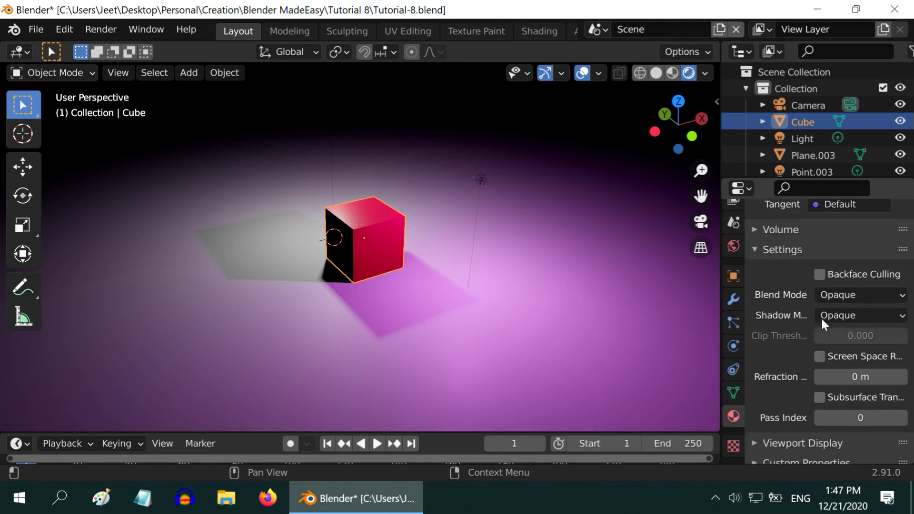
Switch the cube material's Shadow Mode to None, then back to Opaque.
{"action": "left_click", "coordinate": [845, 315]}
{"action": "left_click", "coordinate": [826, 335]}
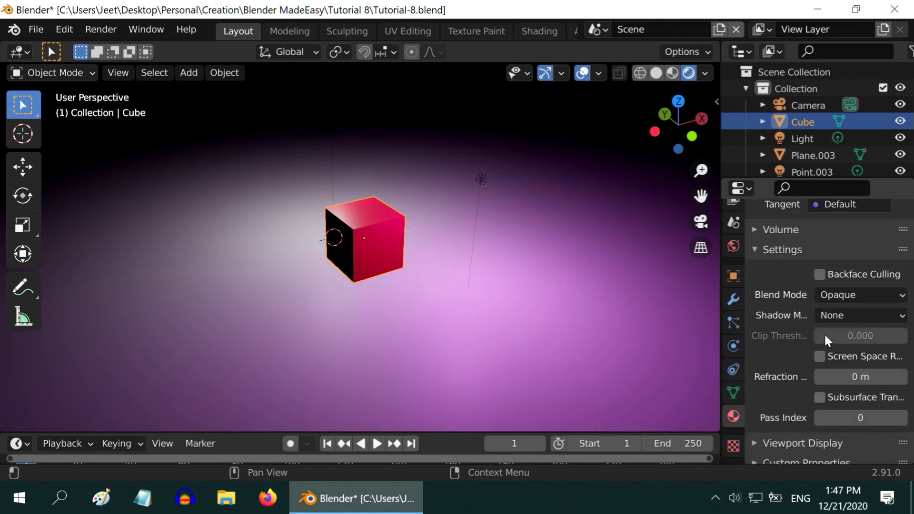
{"action": "left_click", "coordinate": [847, 315]}
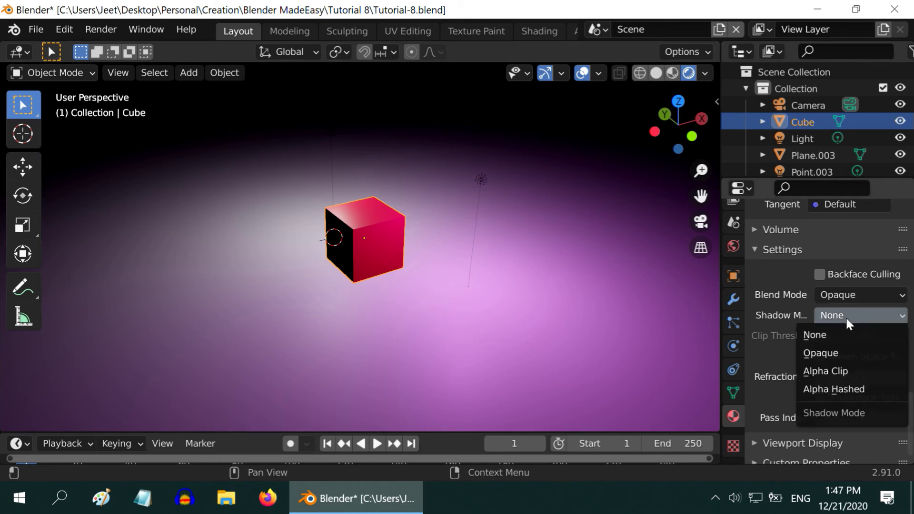
{"action": "left_click", "coordinate": [835, 353]}
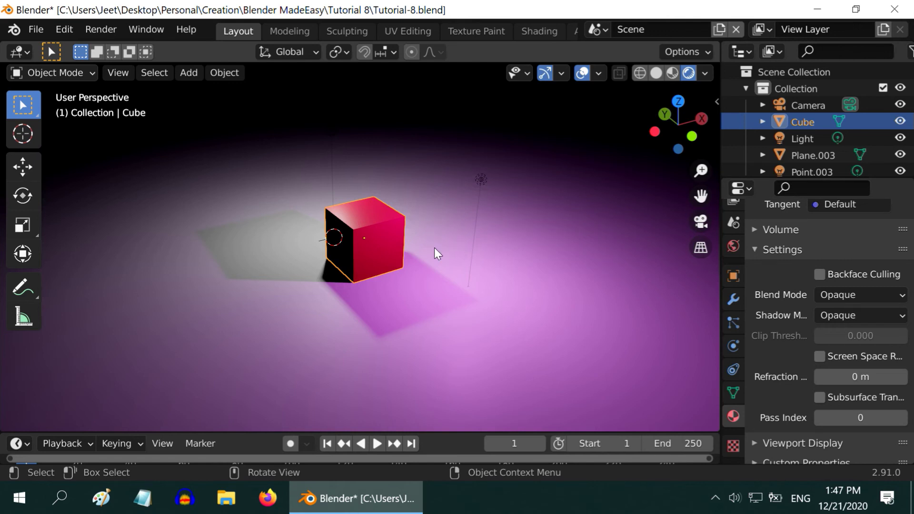
Delete the Light and Point.003 lights from the Outliner.
{"action": "scroll", "coordinate": [434, 247], "scroll_direction": "down", "scroll_amount": 3}
{"action": "scroll", "coordinate": [435, 249], "scroll_direction": "up", "scroll_amount": 2}
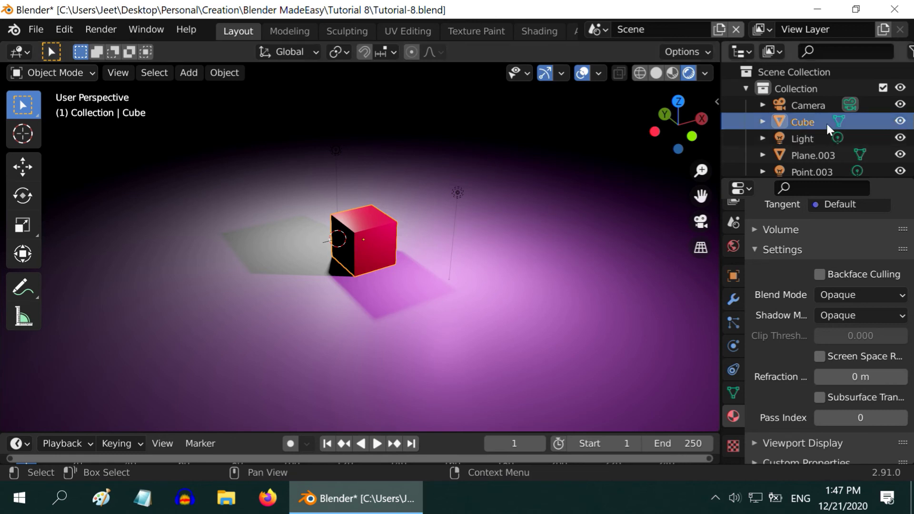
{"action": "left_click", "coordinate": [804, 139]}
{"action": "right_click", "coordinate": [804, 137]}
{"action": "left_click", "coordinate": [756, 137]}
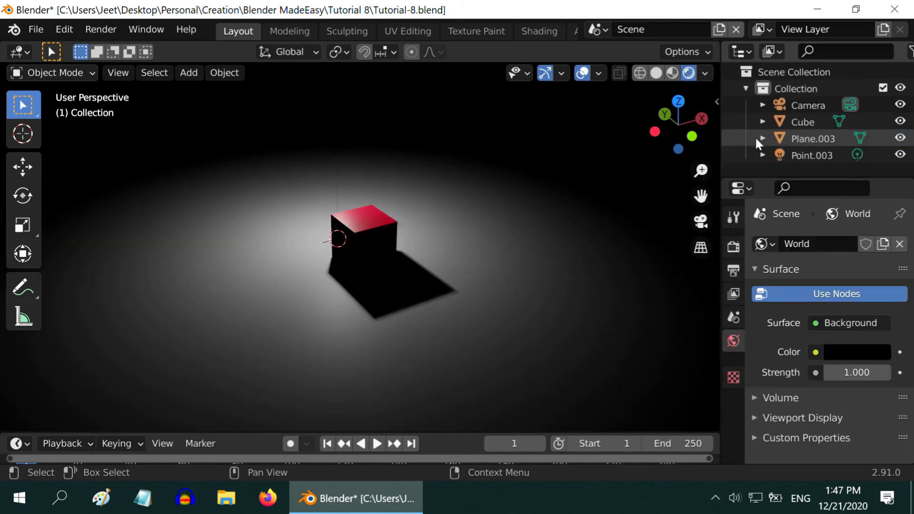
{"action": "right_click", "coordinate": [817, 154]}
{"action": "left_click", "coordinate": [743, 156]}
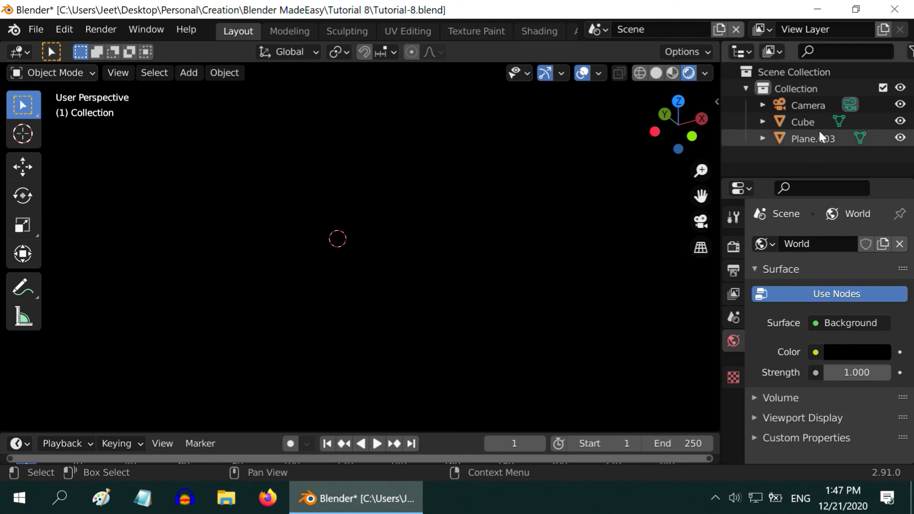
Change the cube material's Surface shader to Emission.
{"action": "left_click", "coordinate": [803, 122]}
{"action": "scroll", "coordinate": [734, 386], "scroll_direction": "down", "scroll_amount": 3}
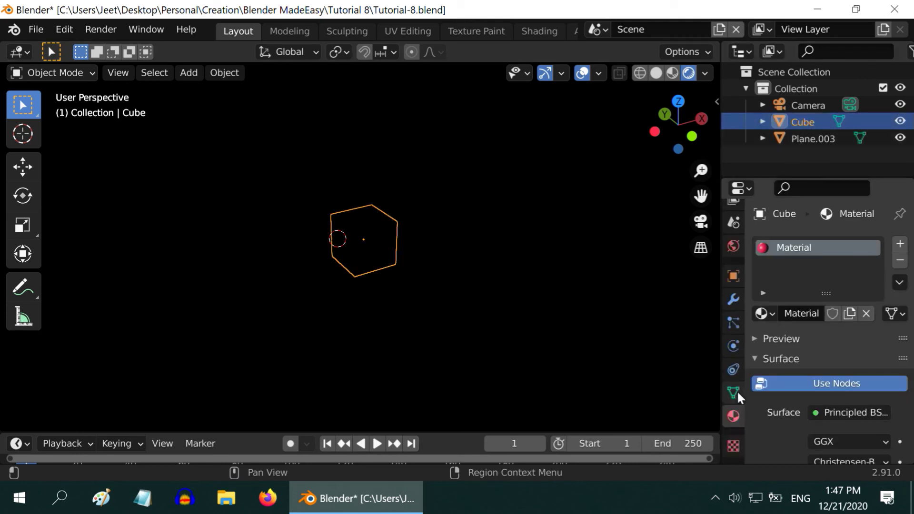
{"action": "left_click", "coordinate": [851, 413]}
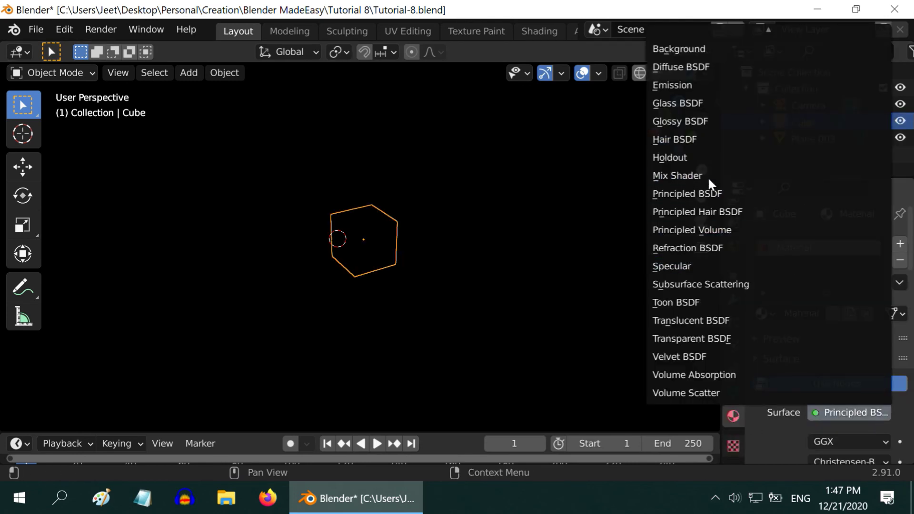
{"action": "left_click", "coordinate": [713, 85]}
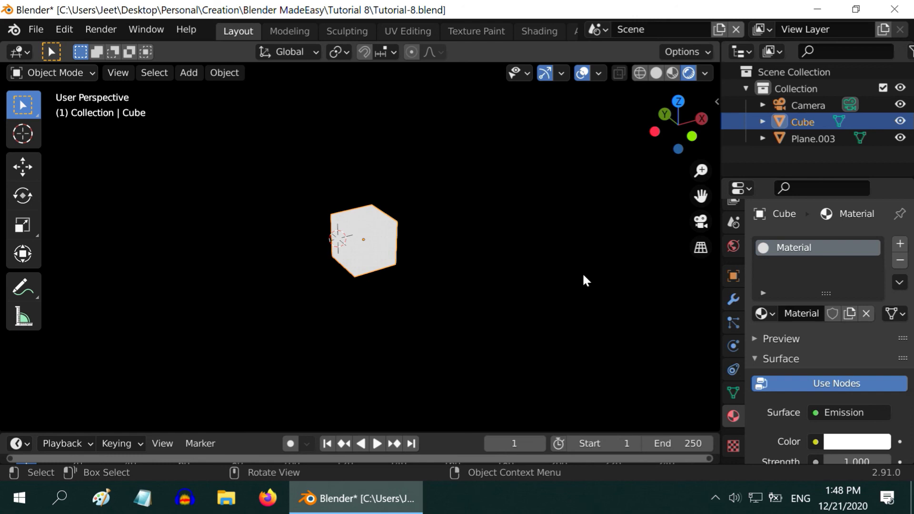
Raise the World background colour value to a mid gray, then orbit the view around the cube.
{"action": "left_click", "coordinate": [732, 246]}
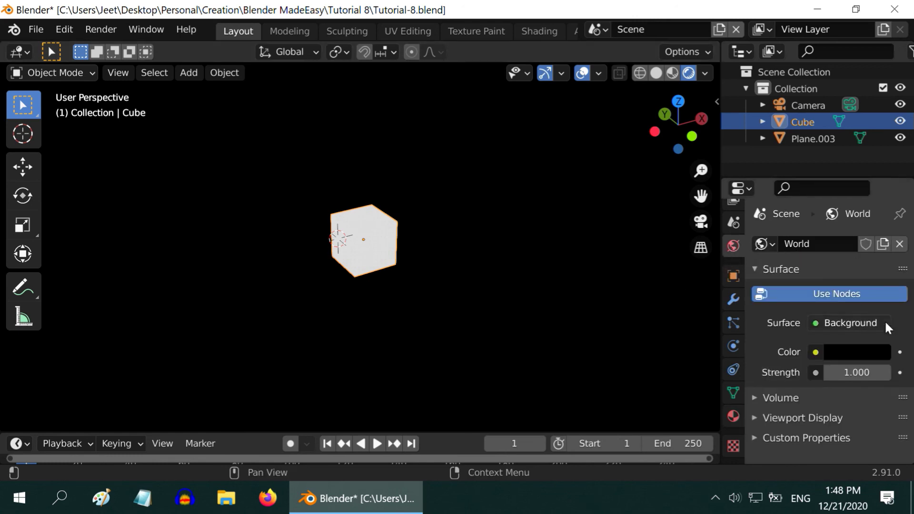
{"action": "left_click", "coordinate": [884, 353]}
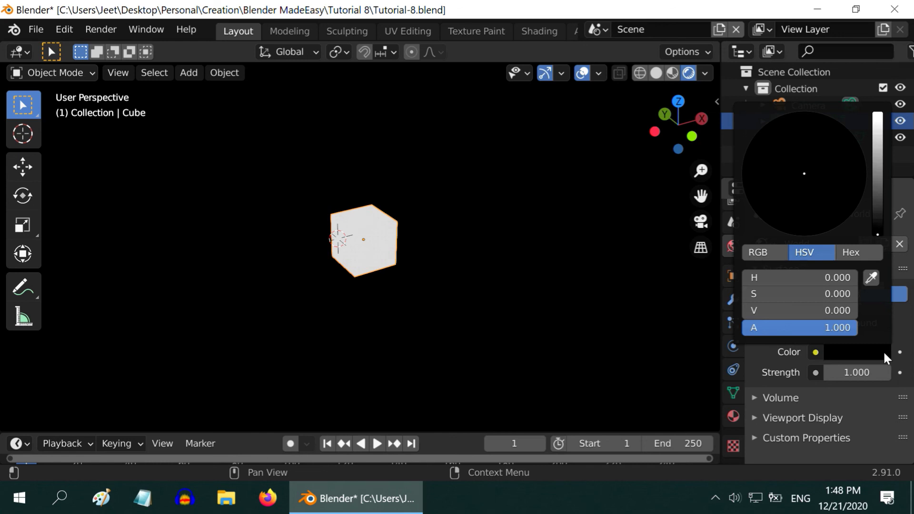
{"action": "left_click_drag", "start_coordinate": [876, 235], "coordinate": [877, 198]}
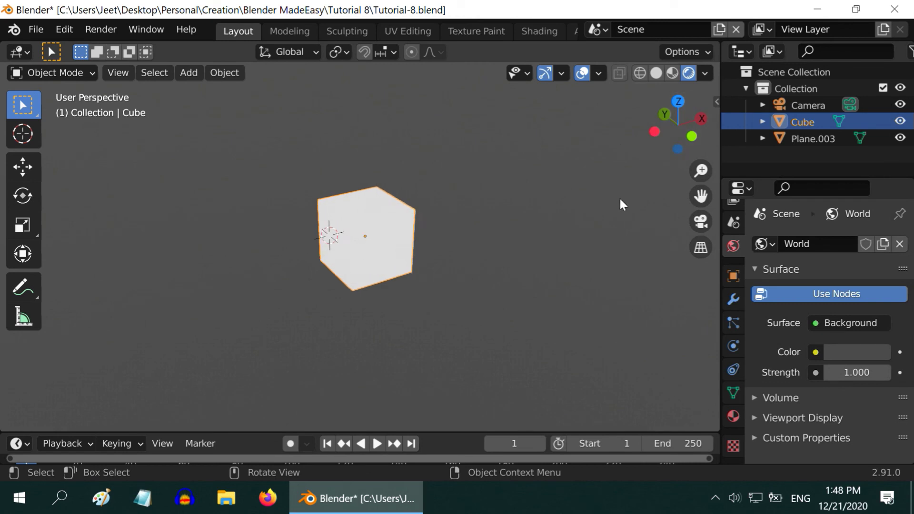
{"action": "middle_click_drag", "start_coordinate": [627, 235], "coordinate": [498, 239]}
{"action": "scroll", "coordinate": [498, 240], "scroll_direction": "up", "scroll_amount": 2}
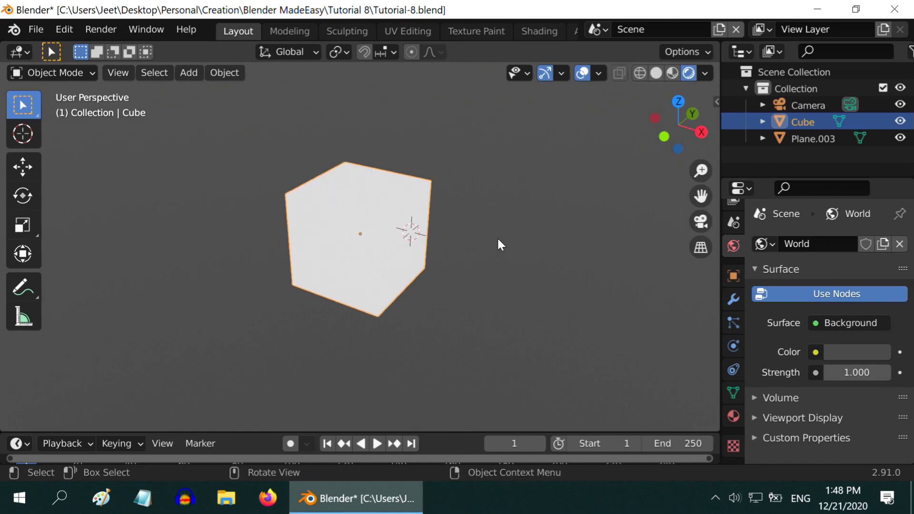